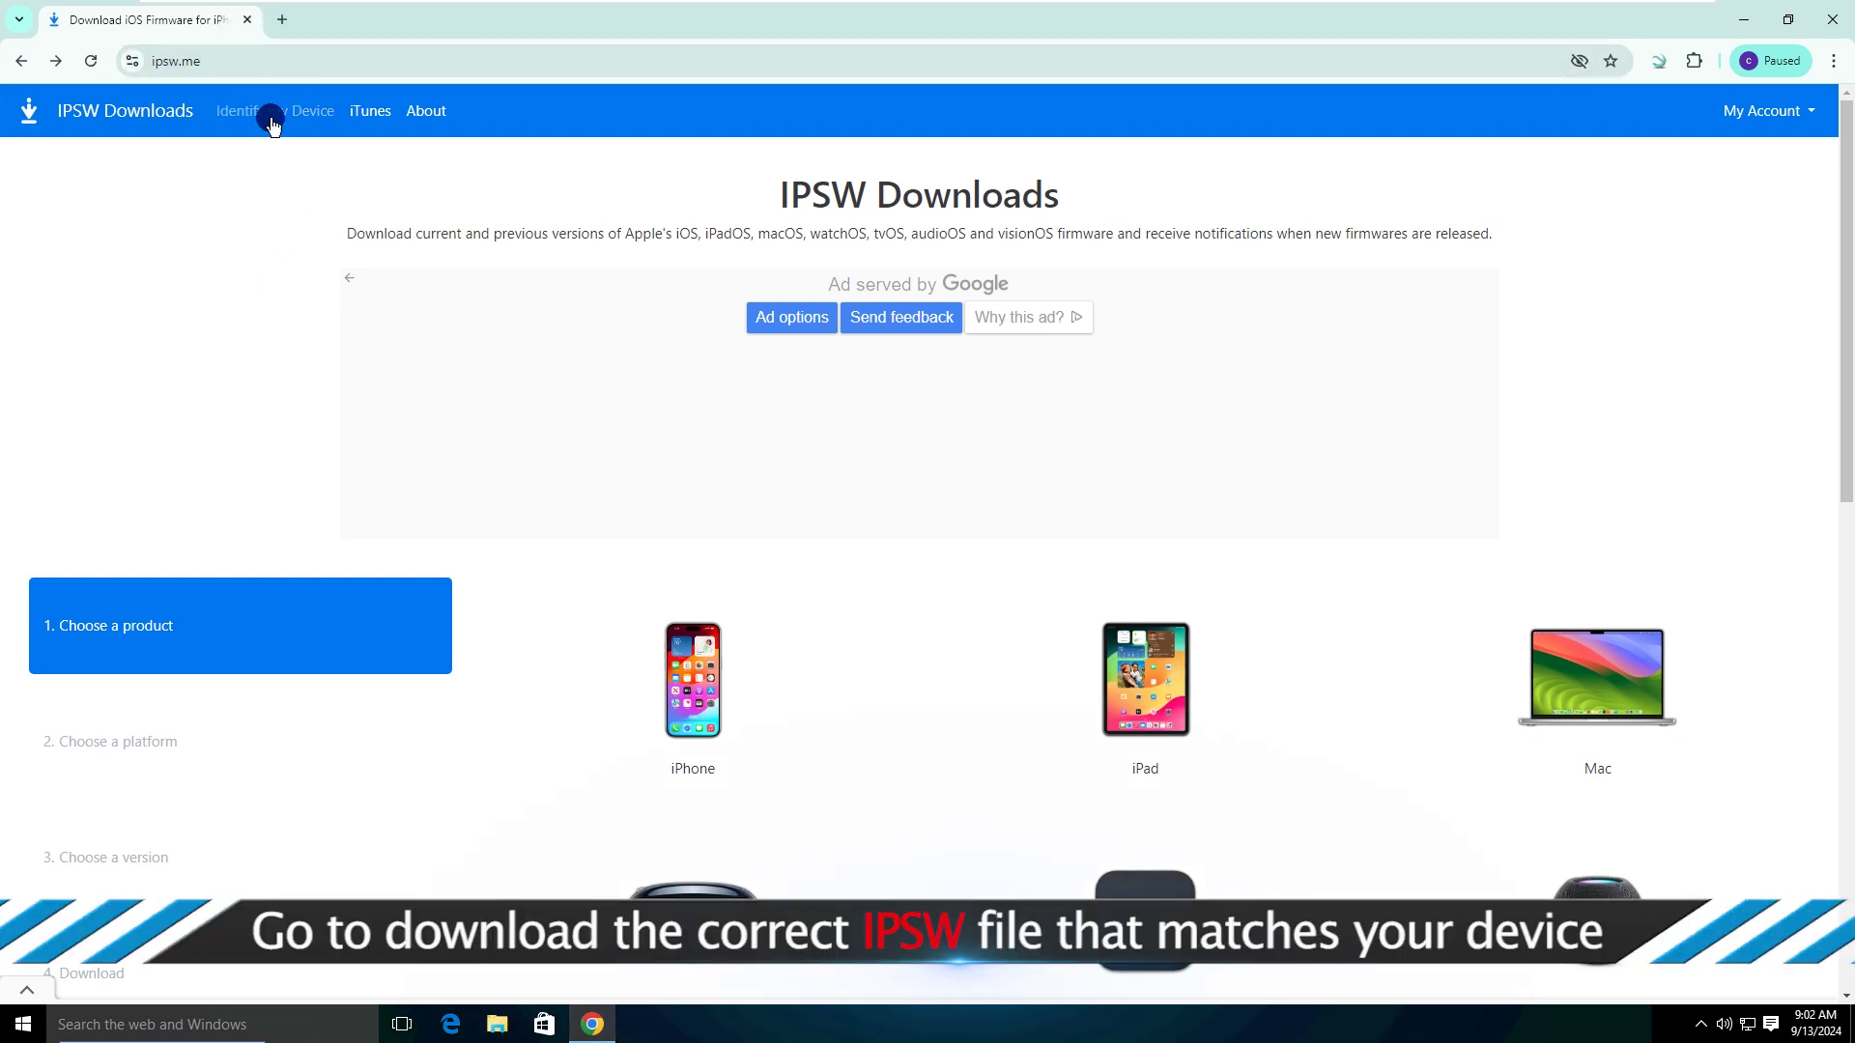
{"action": "scroll", "coordinate": [927, 478], "scroll_direction": "down", "scroll_amount": 2}
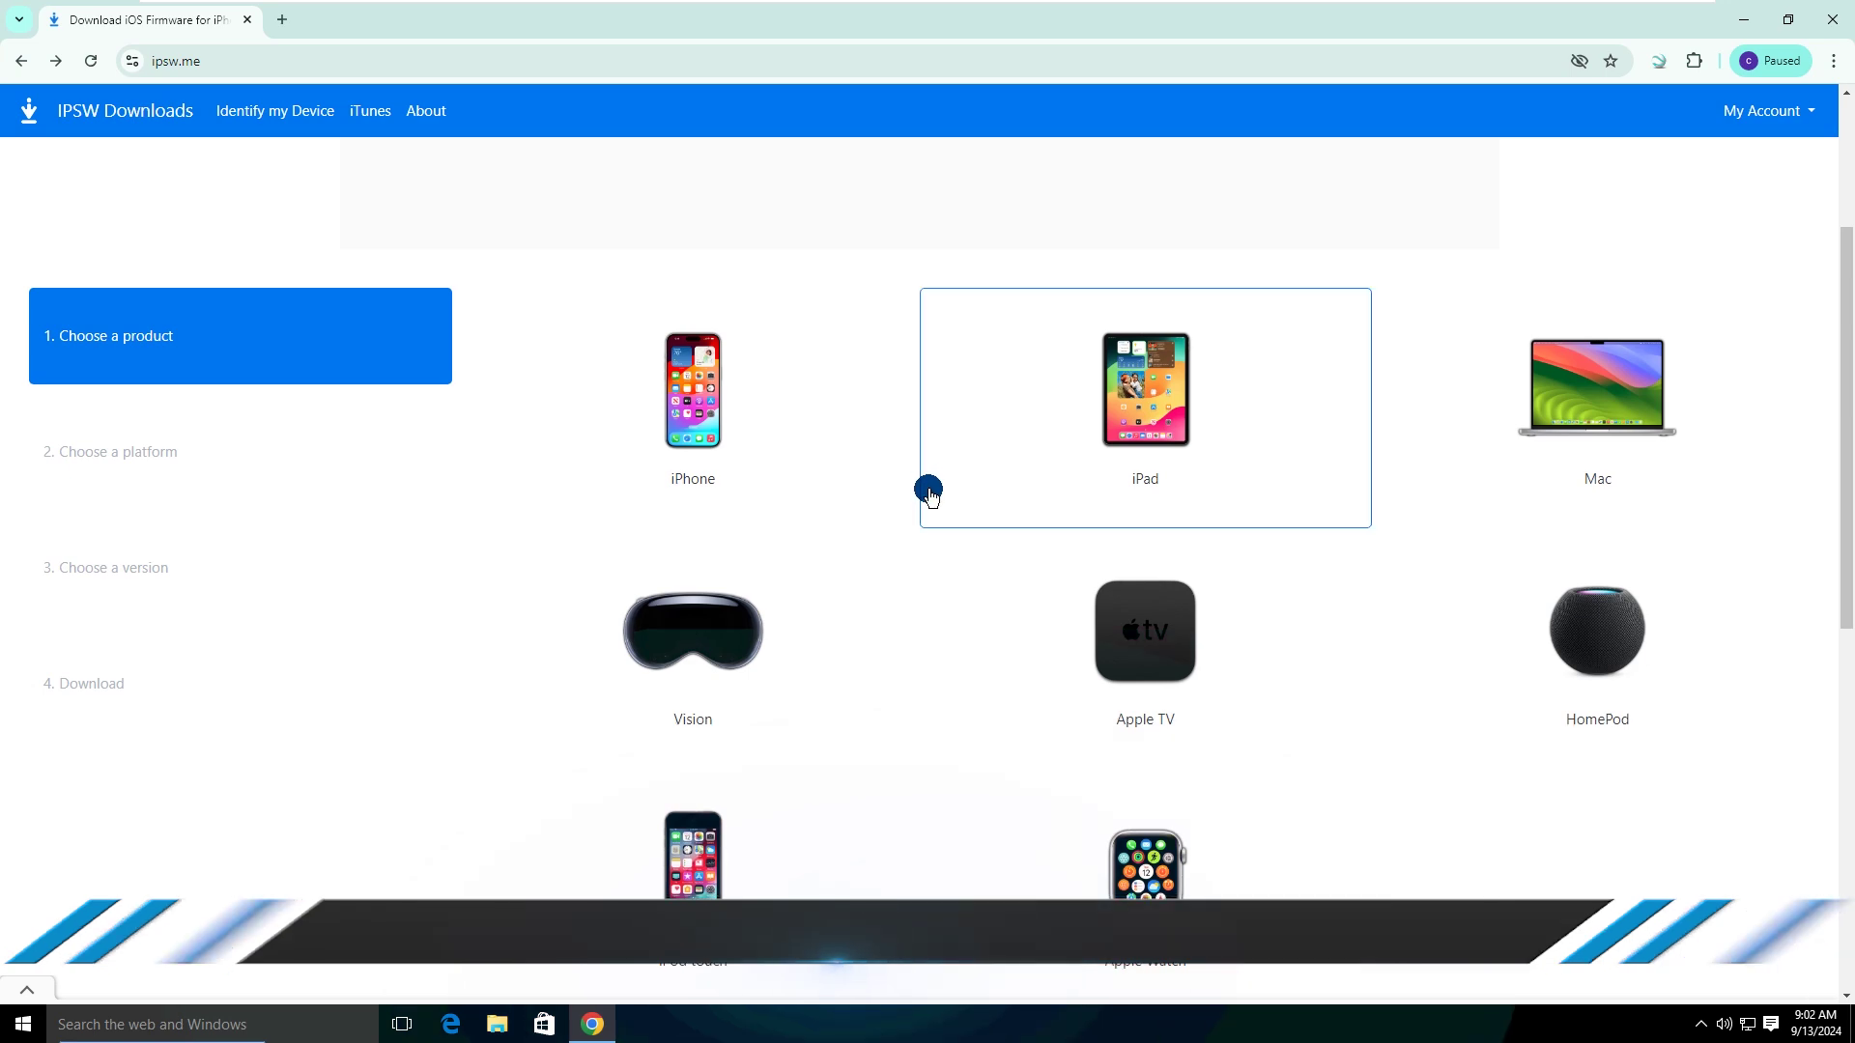
Download the signed iOS 17.6.1 (21G101) firmware (8.01 GB) for iPhone 12 from ipsw.me
{"action": "left_click", "coordinate": [709, 426]}
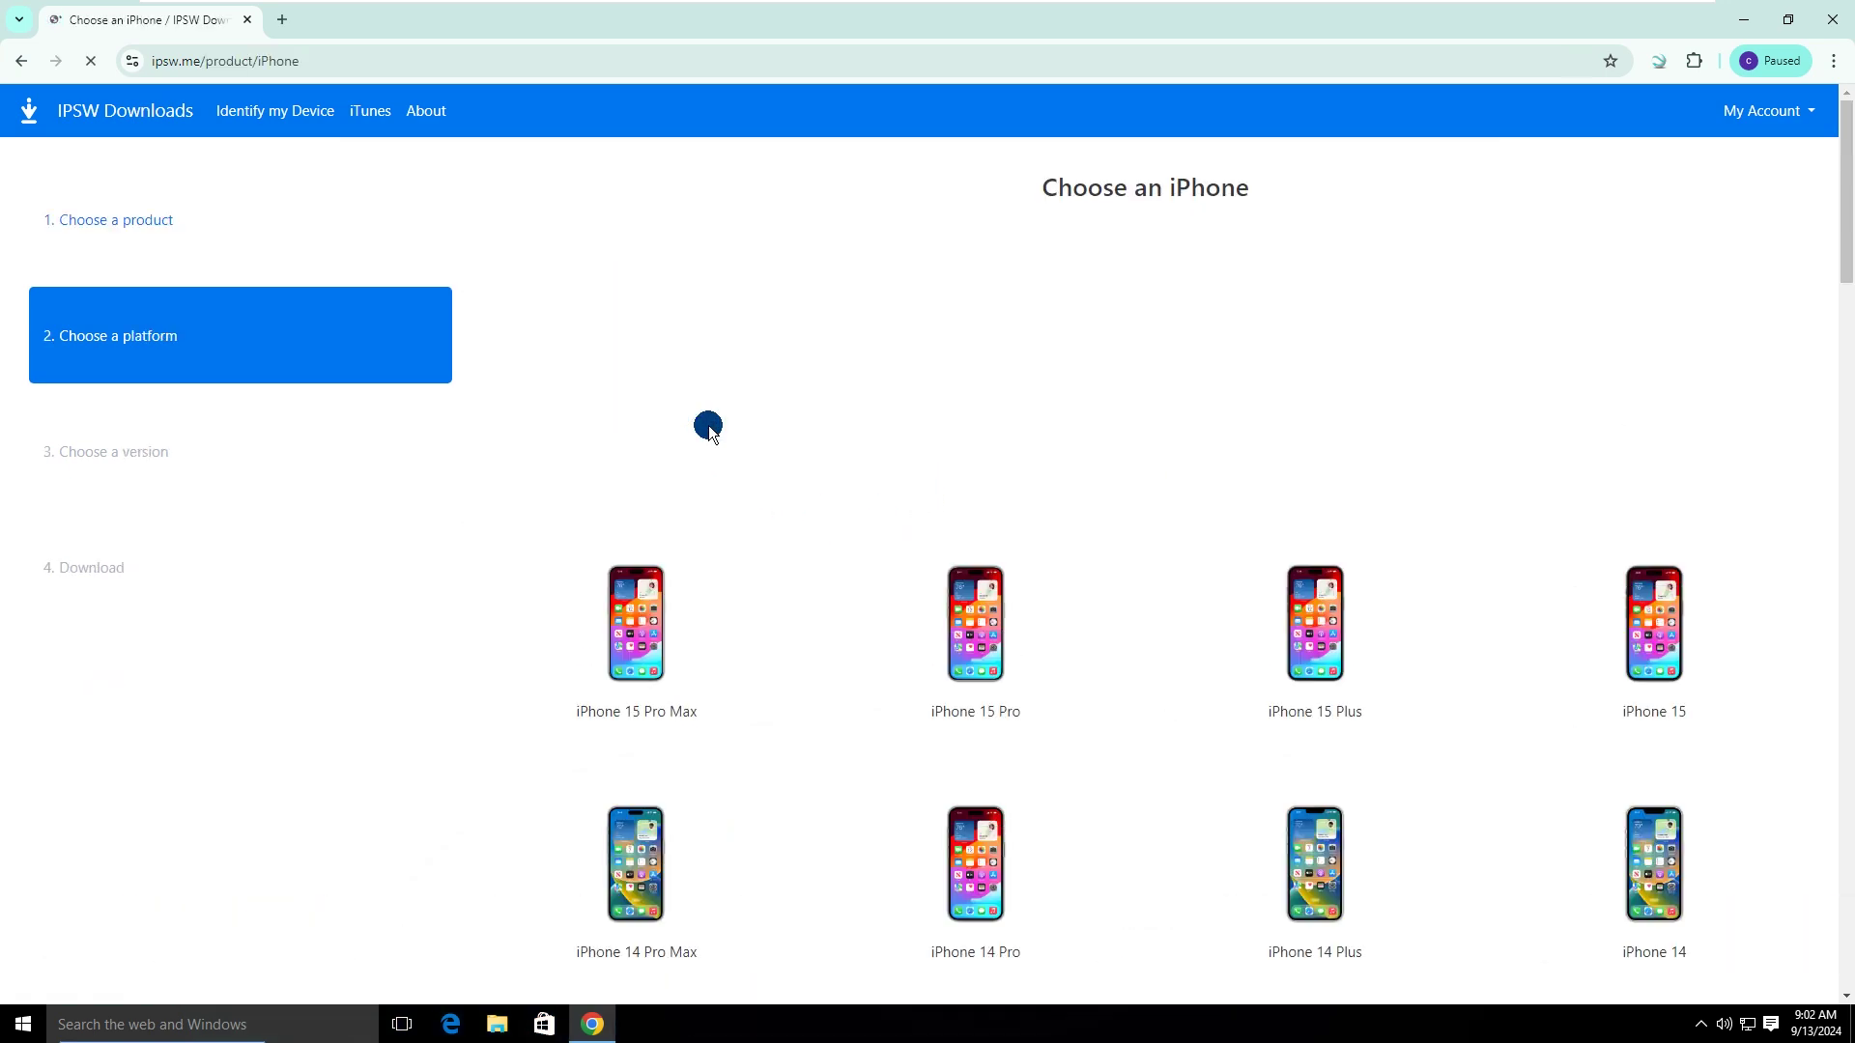
{"action": "scroll", "coordinate": [1189, 537], "scroll_direction": "down", "scroll_amount": 5}
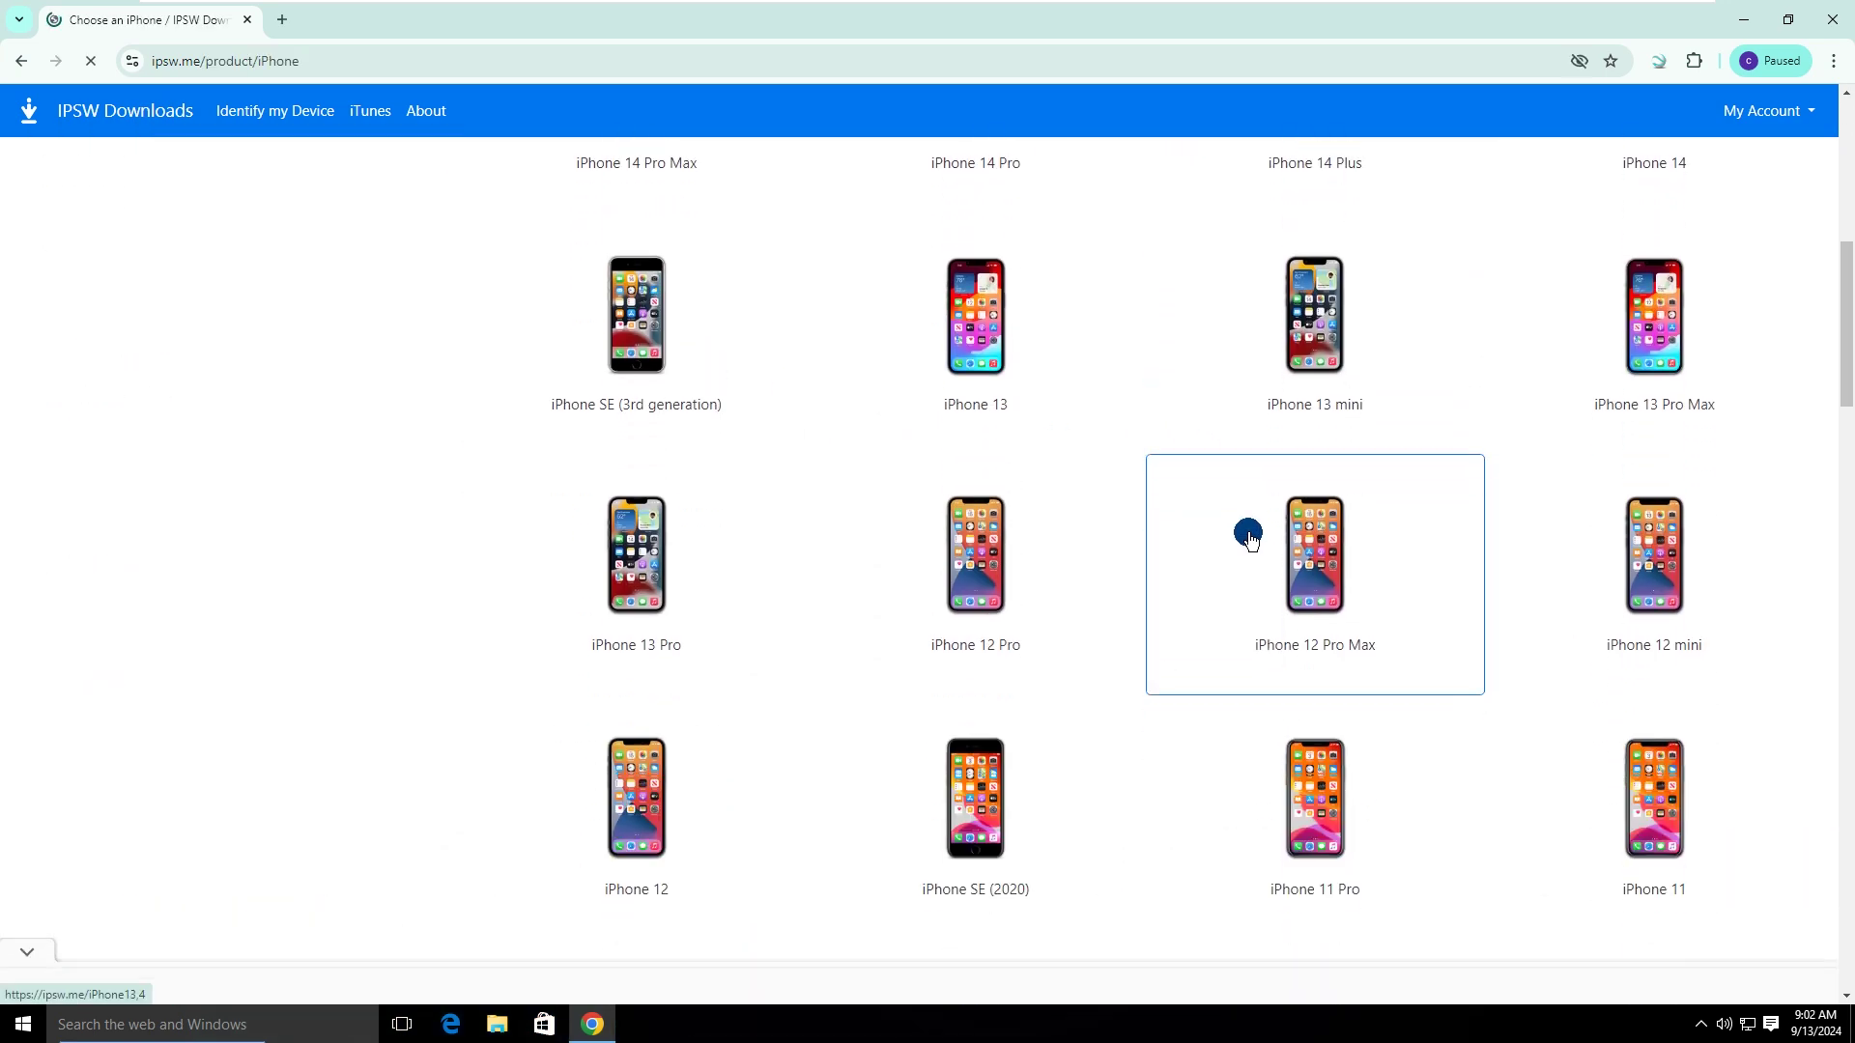
{"action": "scroll", "coordinate": [1248, 536], "scroll_direction": "down", "scroll_amount": 1}
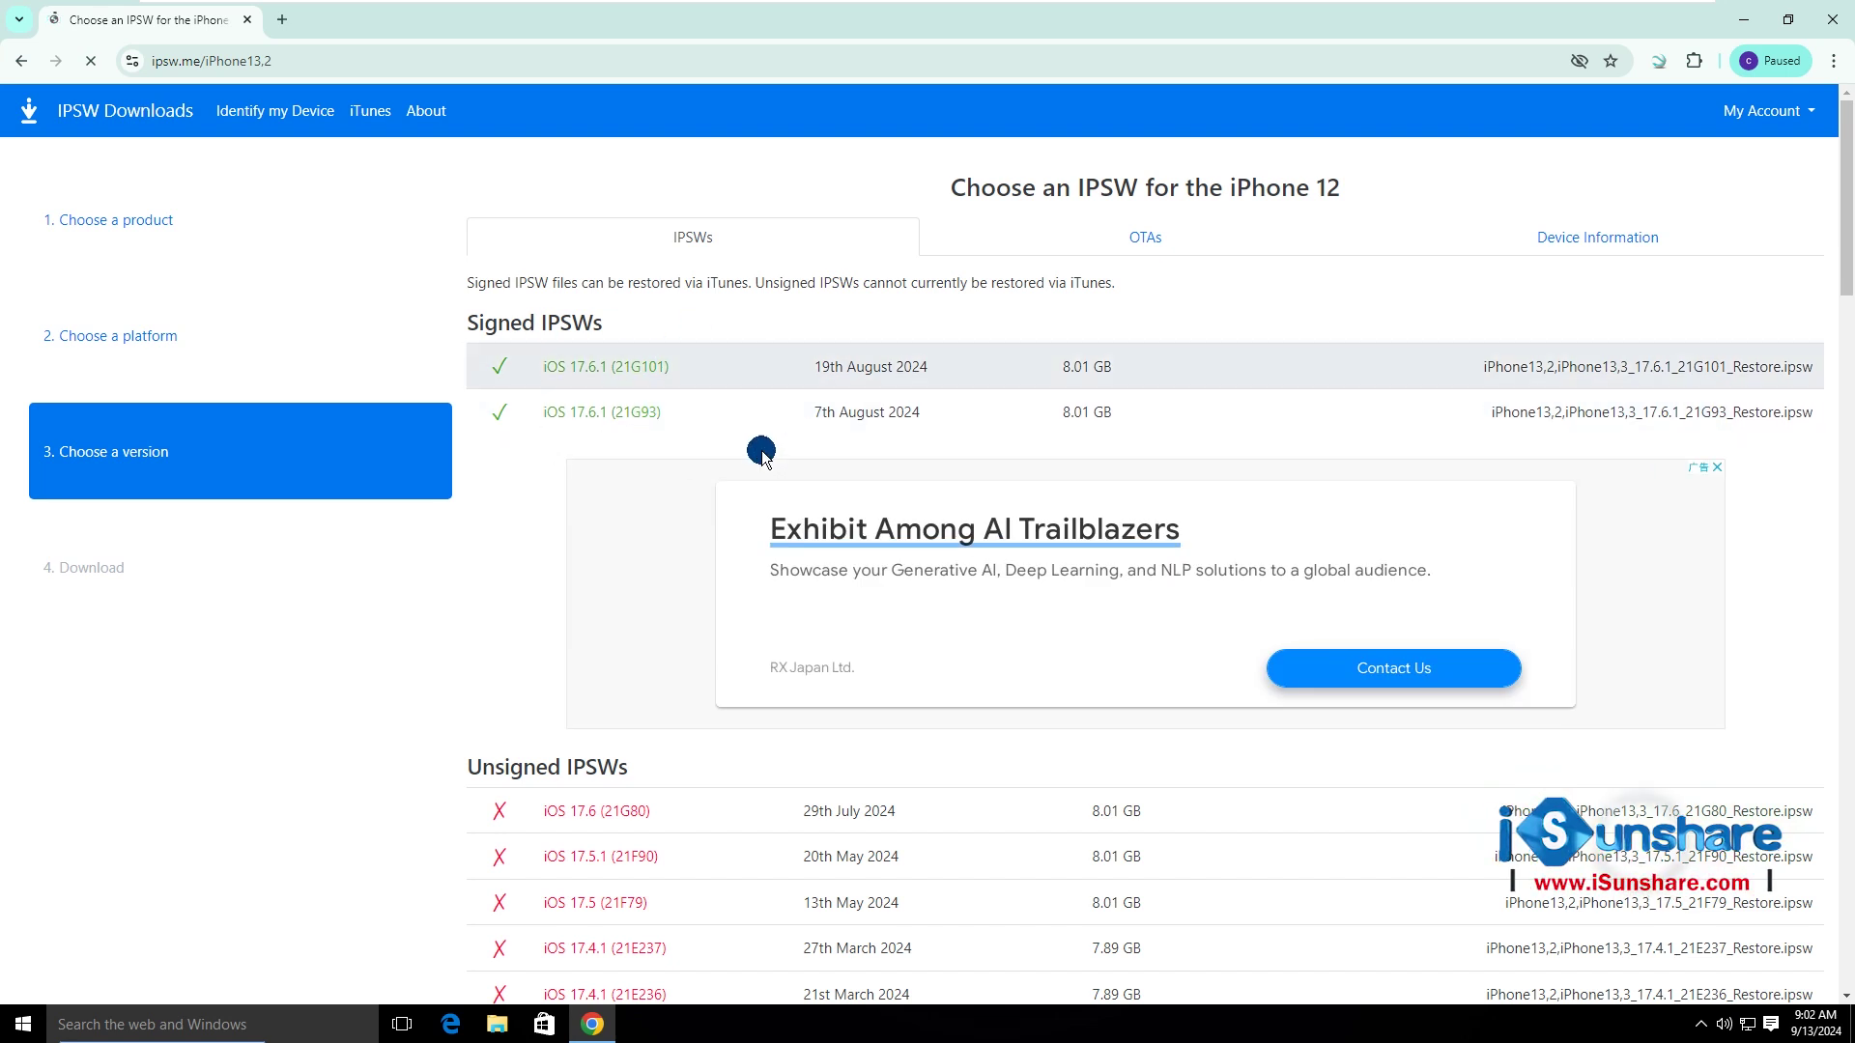
{"action": "left_click", "coordinate": [588, 367]}
{"action": "scroll", "coordinate": [1159, 581], "scroll_direction": "down", "scroll_amount": 3}
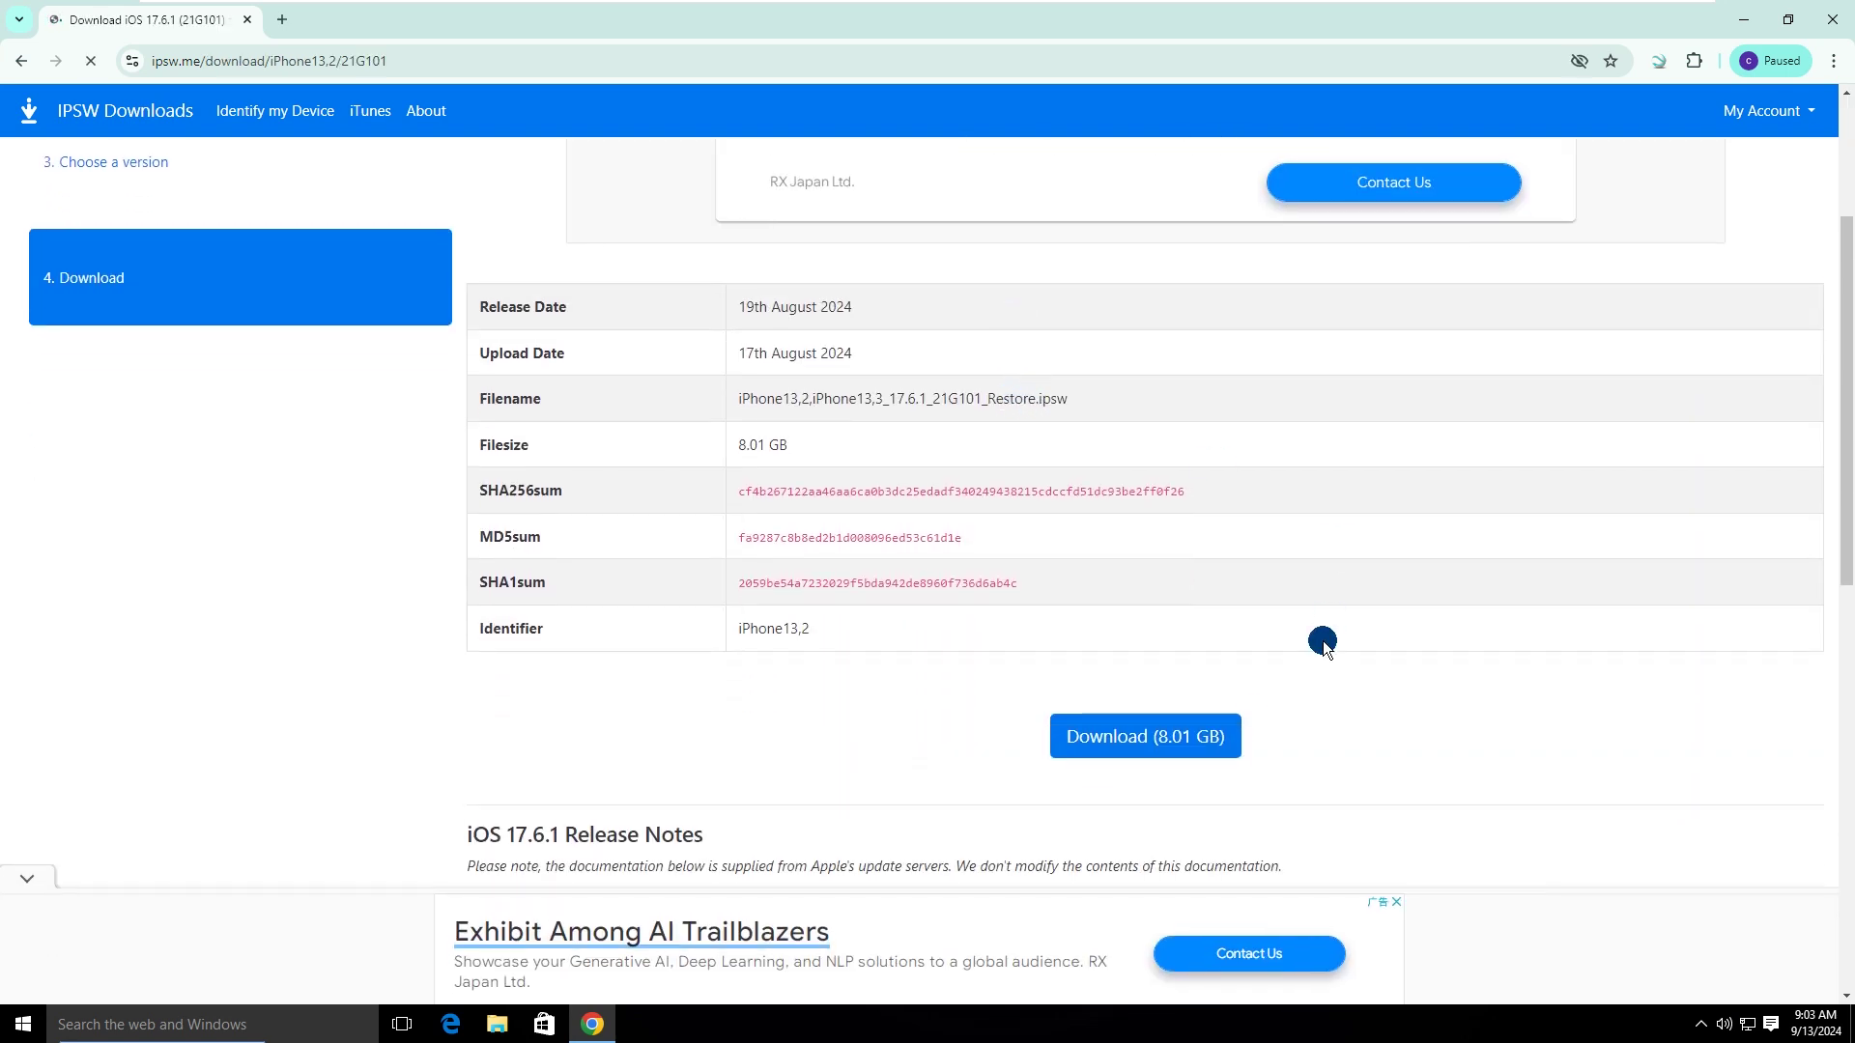
{"action": "left_click", "coordinate": [1112, 740]}
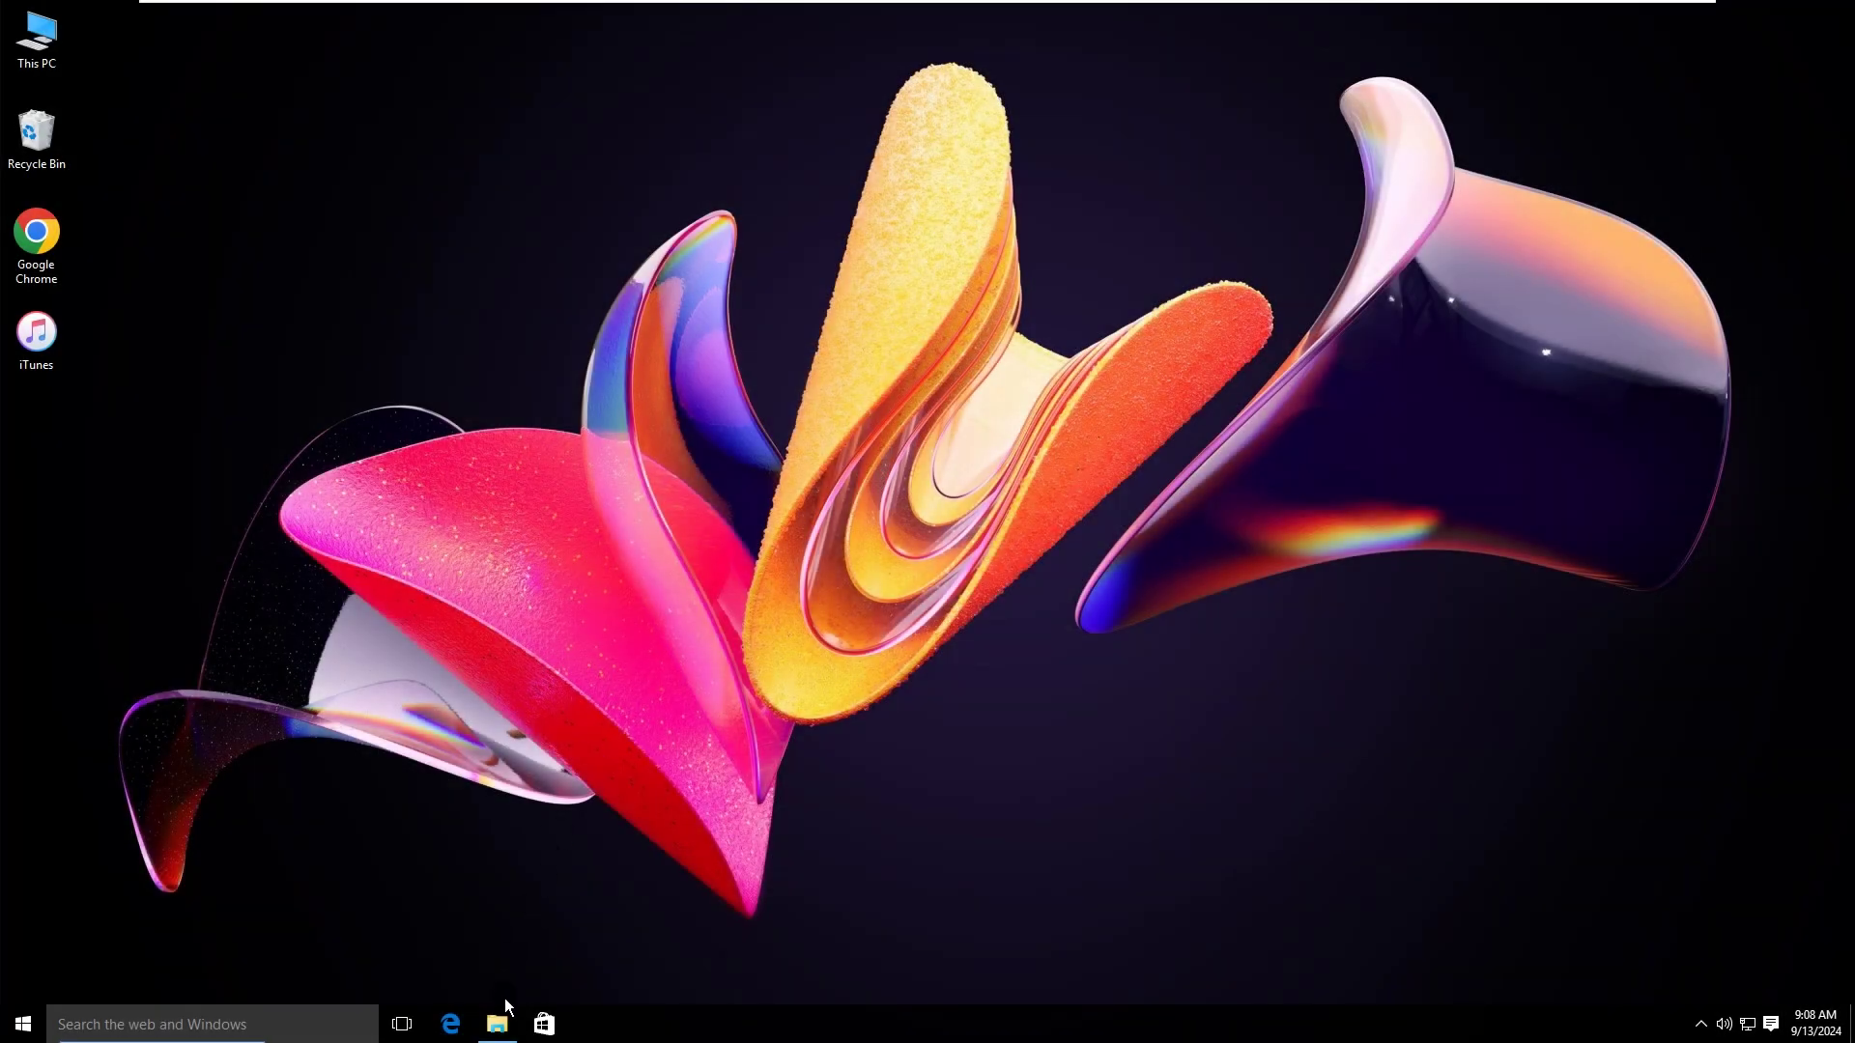
Confirm the 7.45 GB iOS 17.6.1 .ipsw file is on Local Disk (G:) in File Explorer
{"action": "left_click", "coordinate": [499, 1025]}
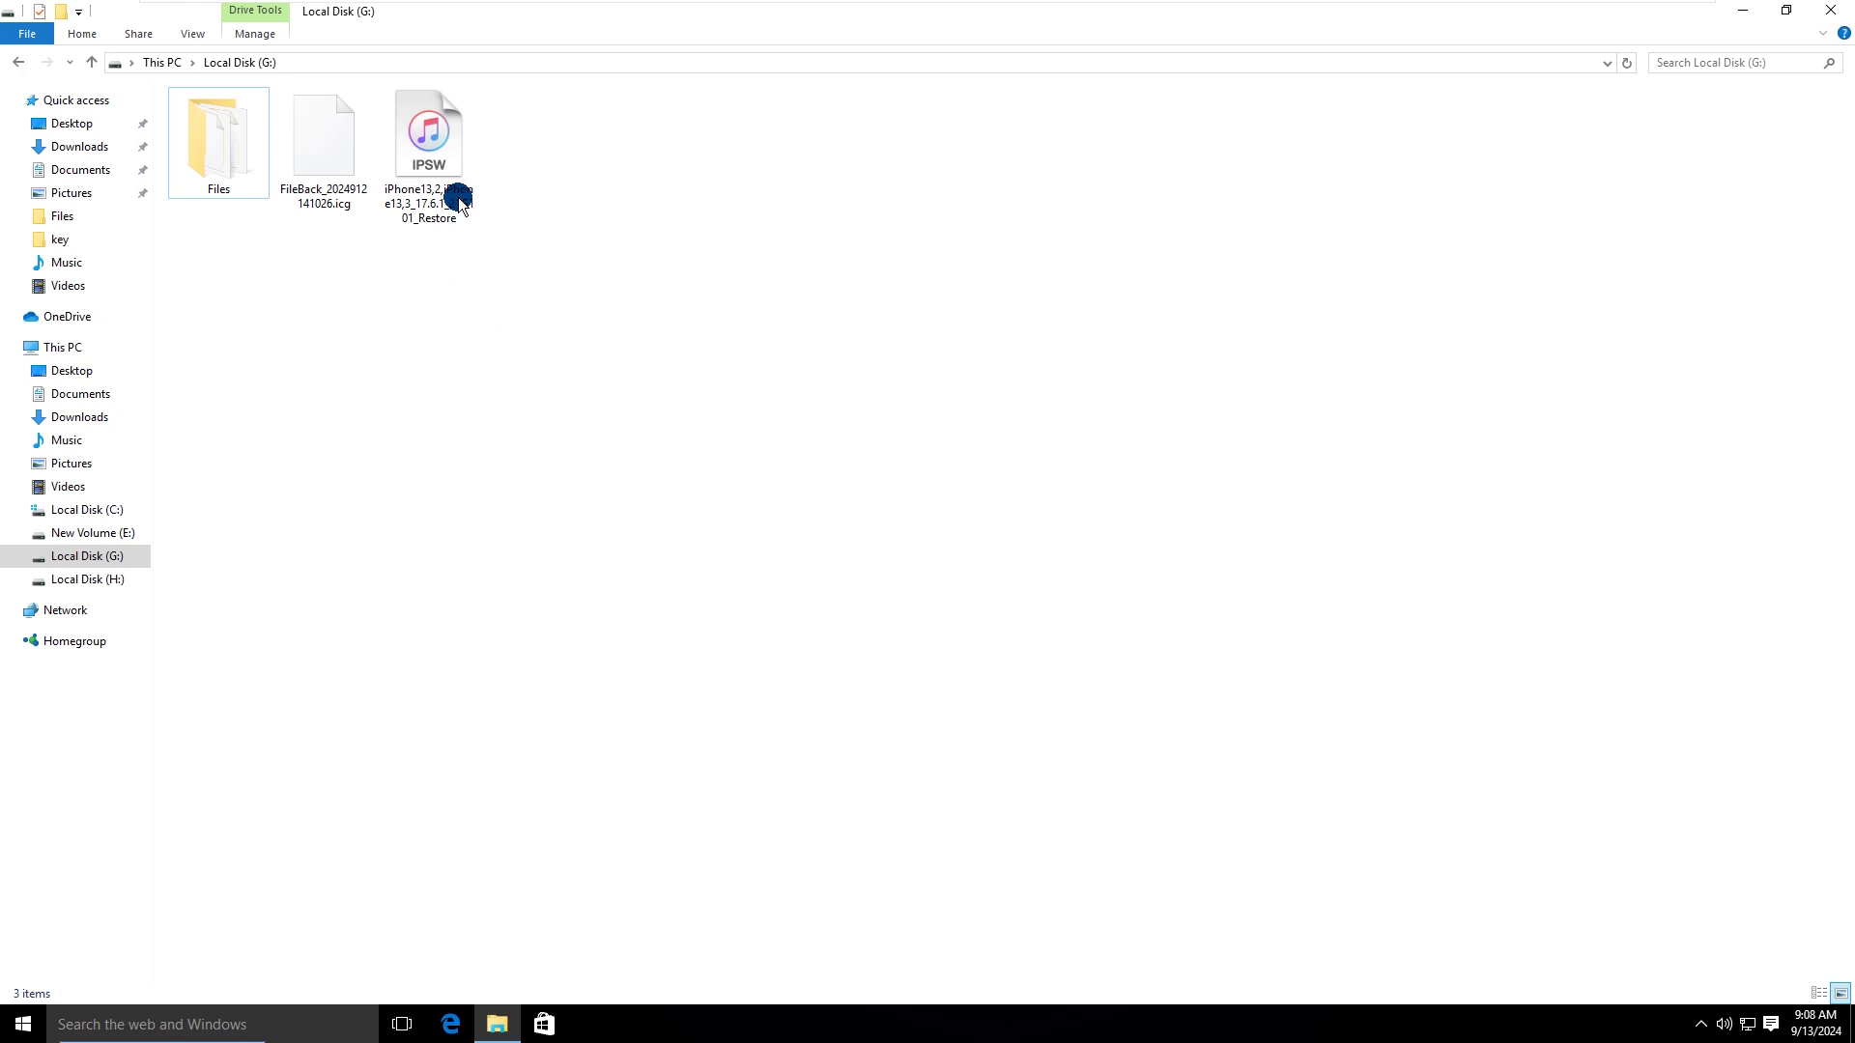
{"action": "left_click", "coordinate": [428, 166]}
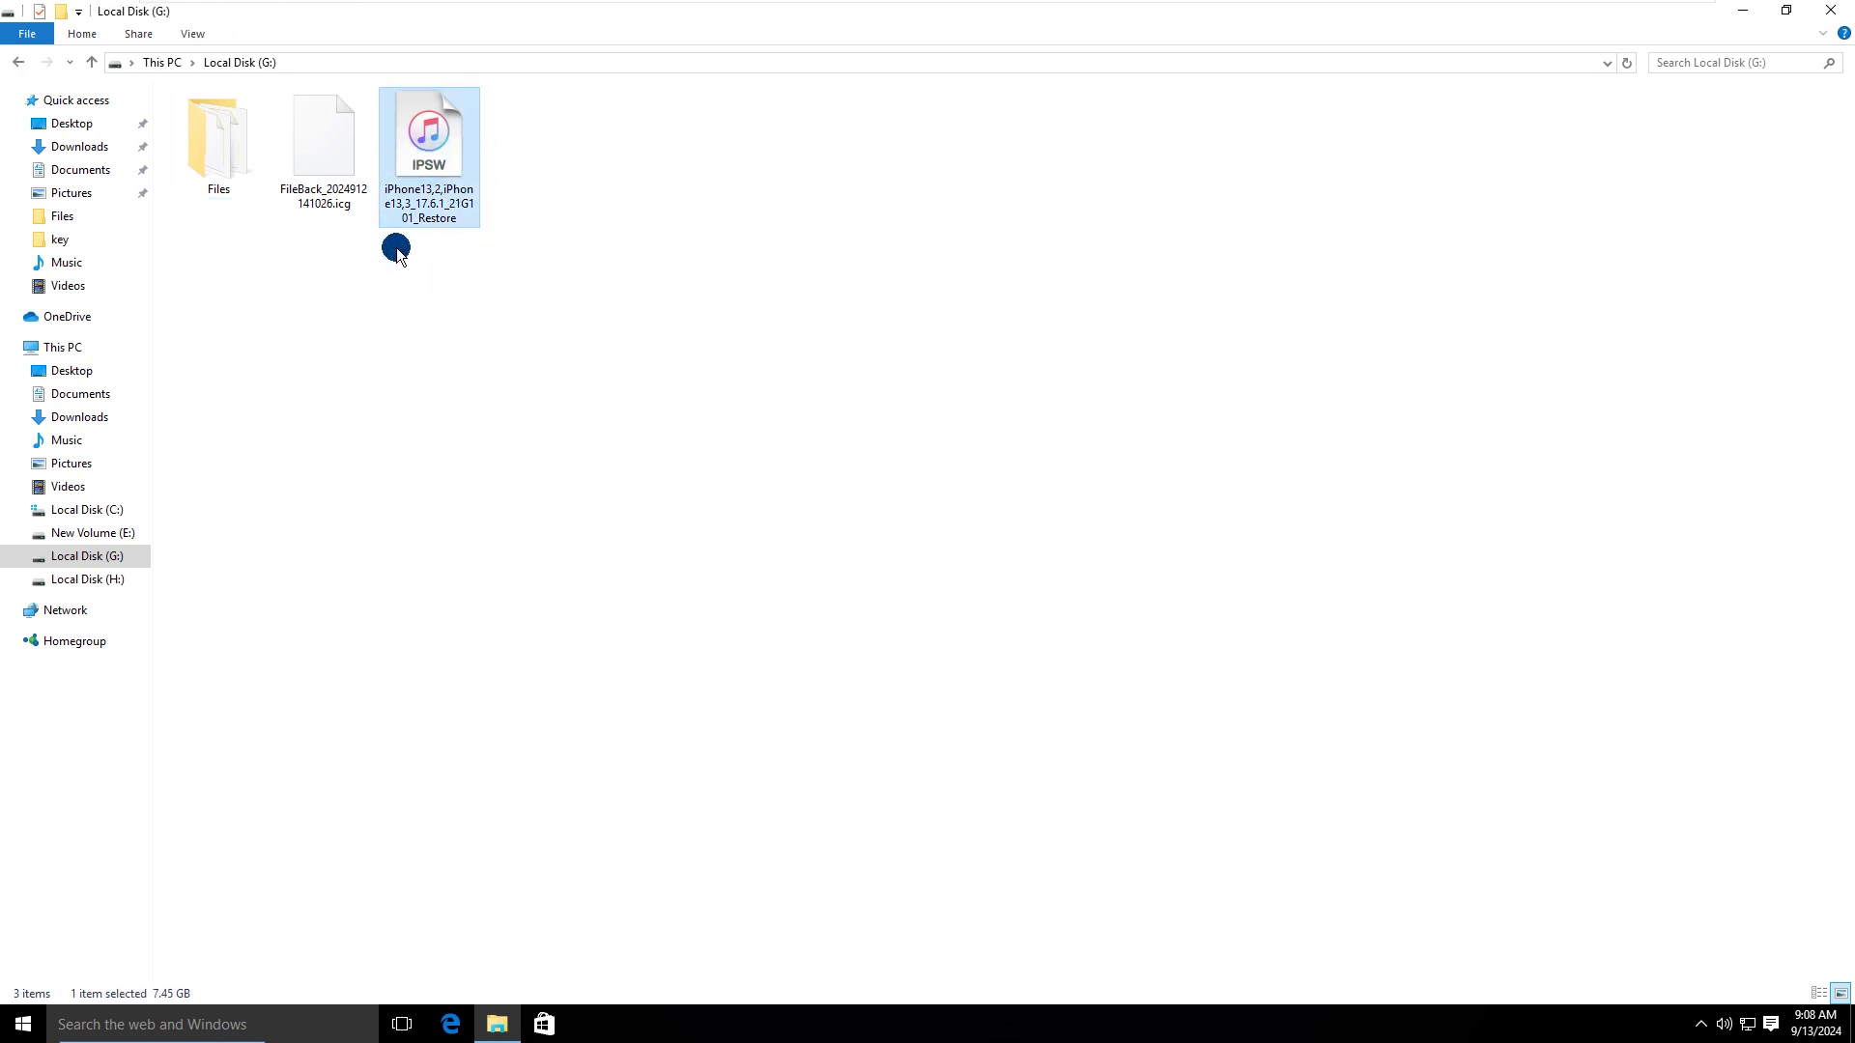
{"action": "left_click", "coordinate": [873, 309]}
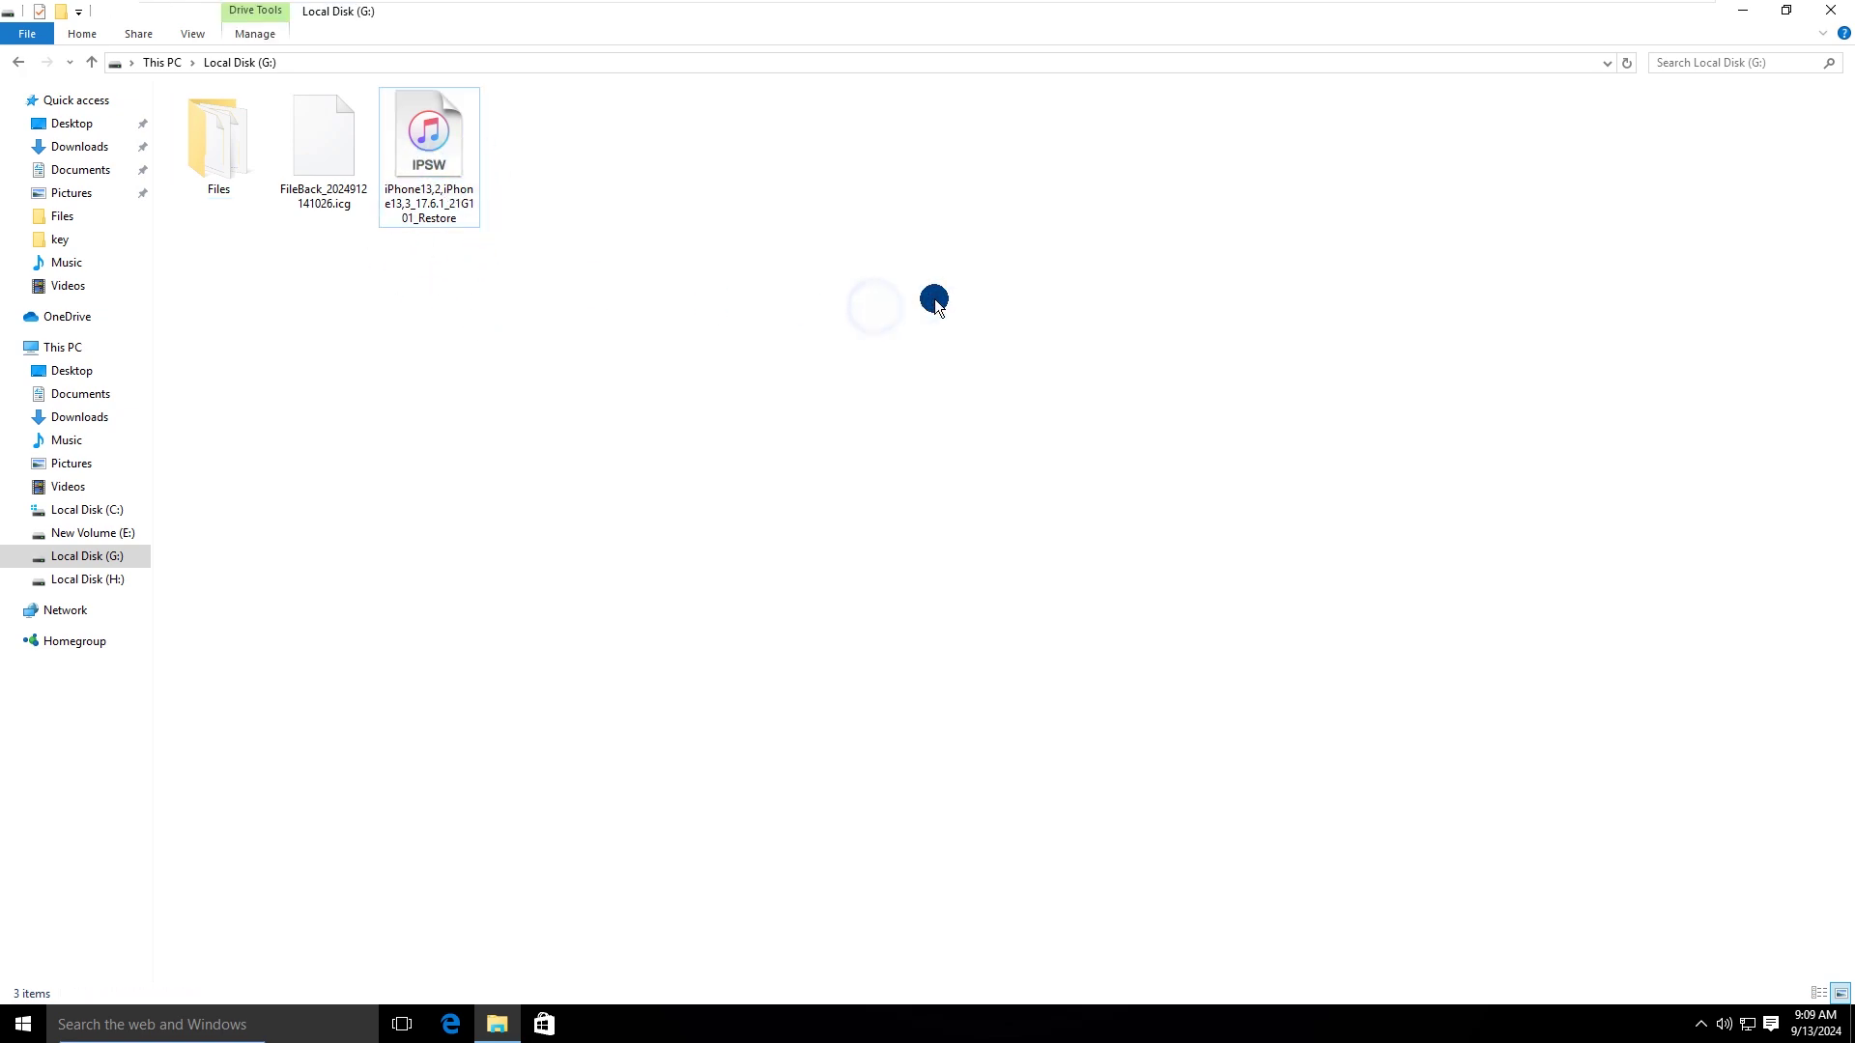
{"action": "left_click", "coordinate": [1840, 11]}
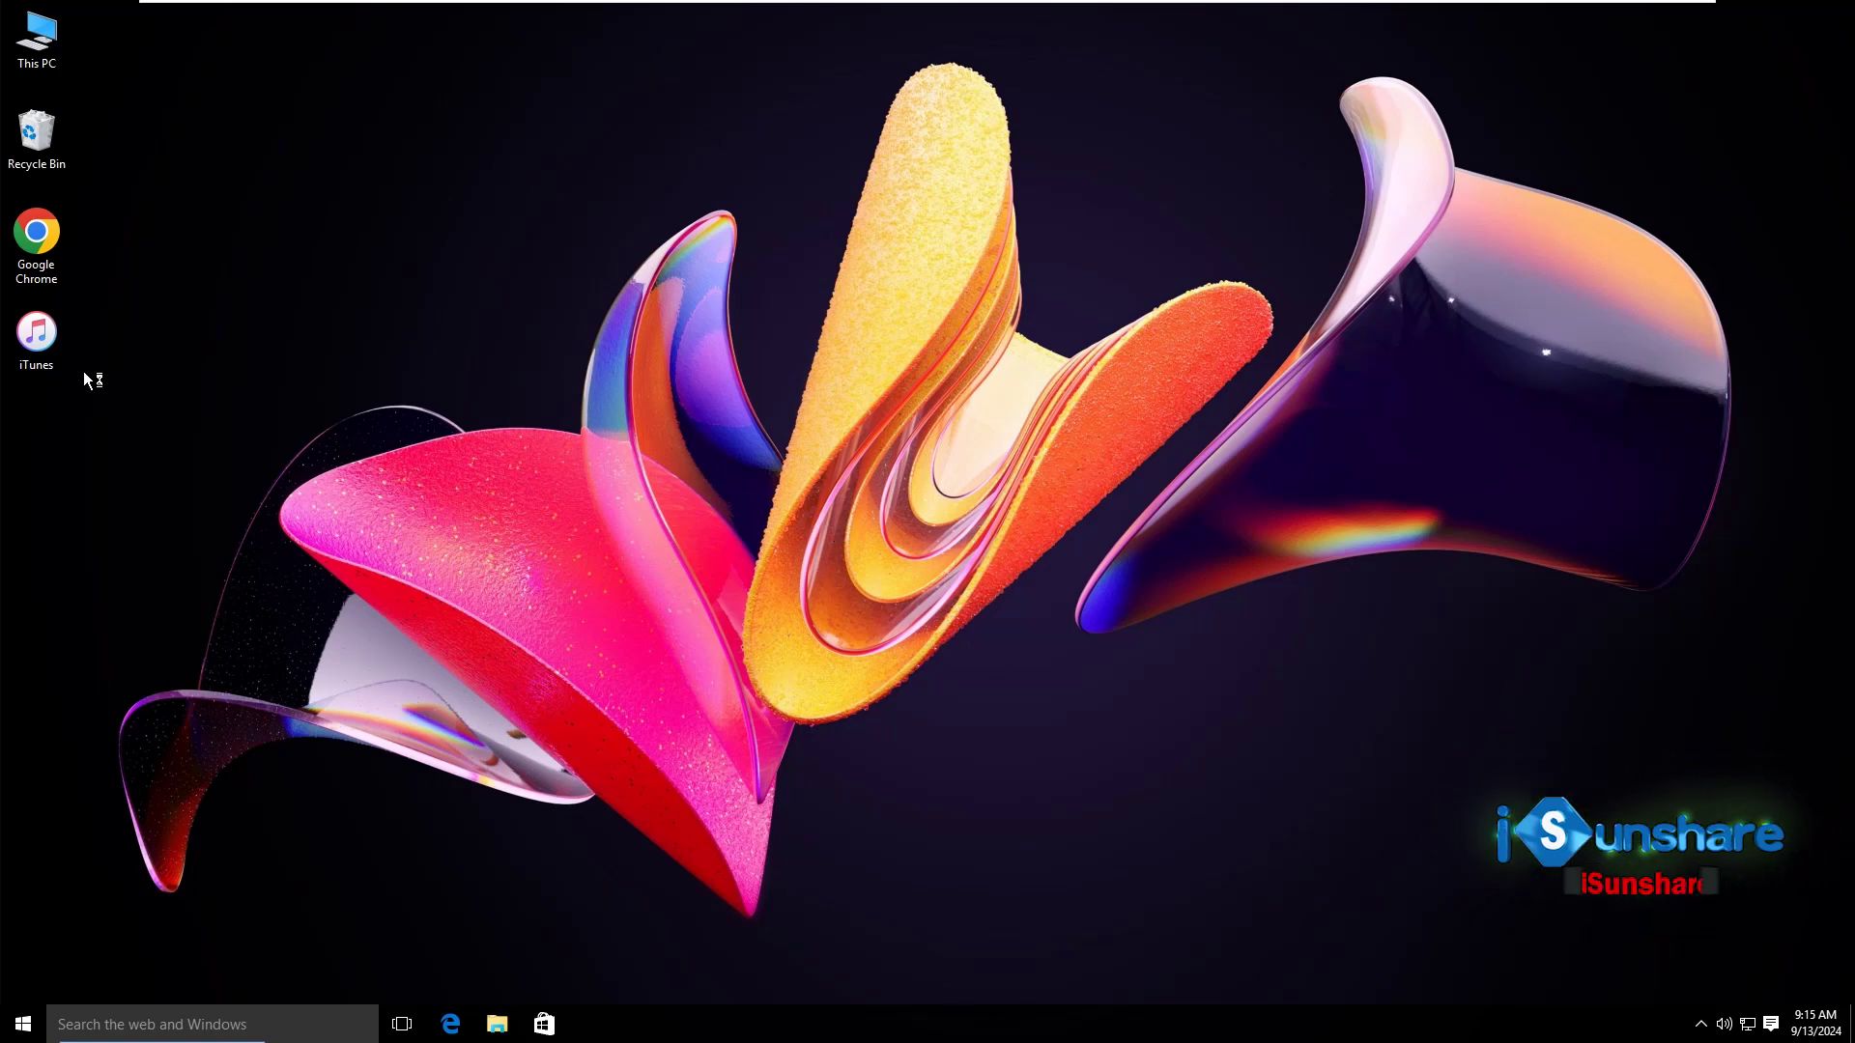
Launch iTunes from its desktop icon with the iPhone 12 connected
{"action": "double_click", "coordinate": [40, 336]}
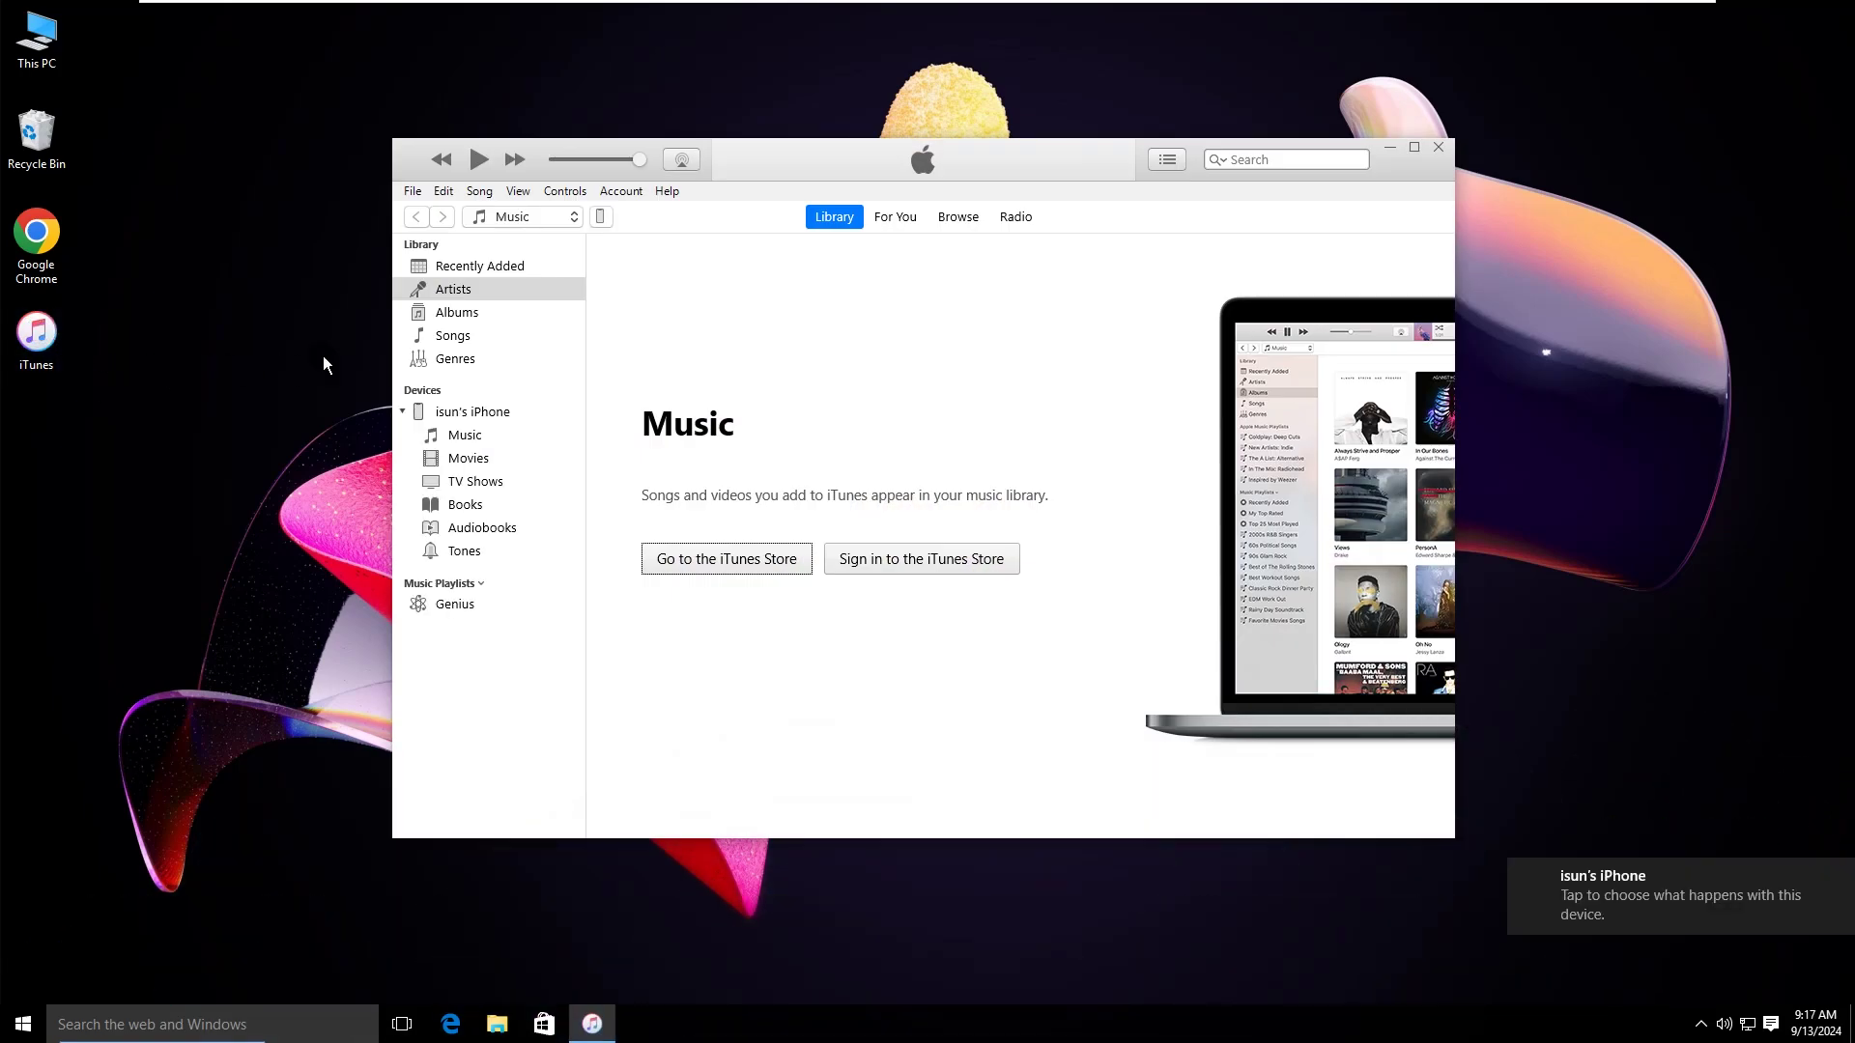
Restore the iPhone 12 using the iOS 17.6.1 IPSW file from Local Disk (G:)
{"action": "left_click", "coordinate": [595, 218]}
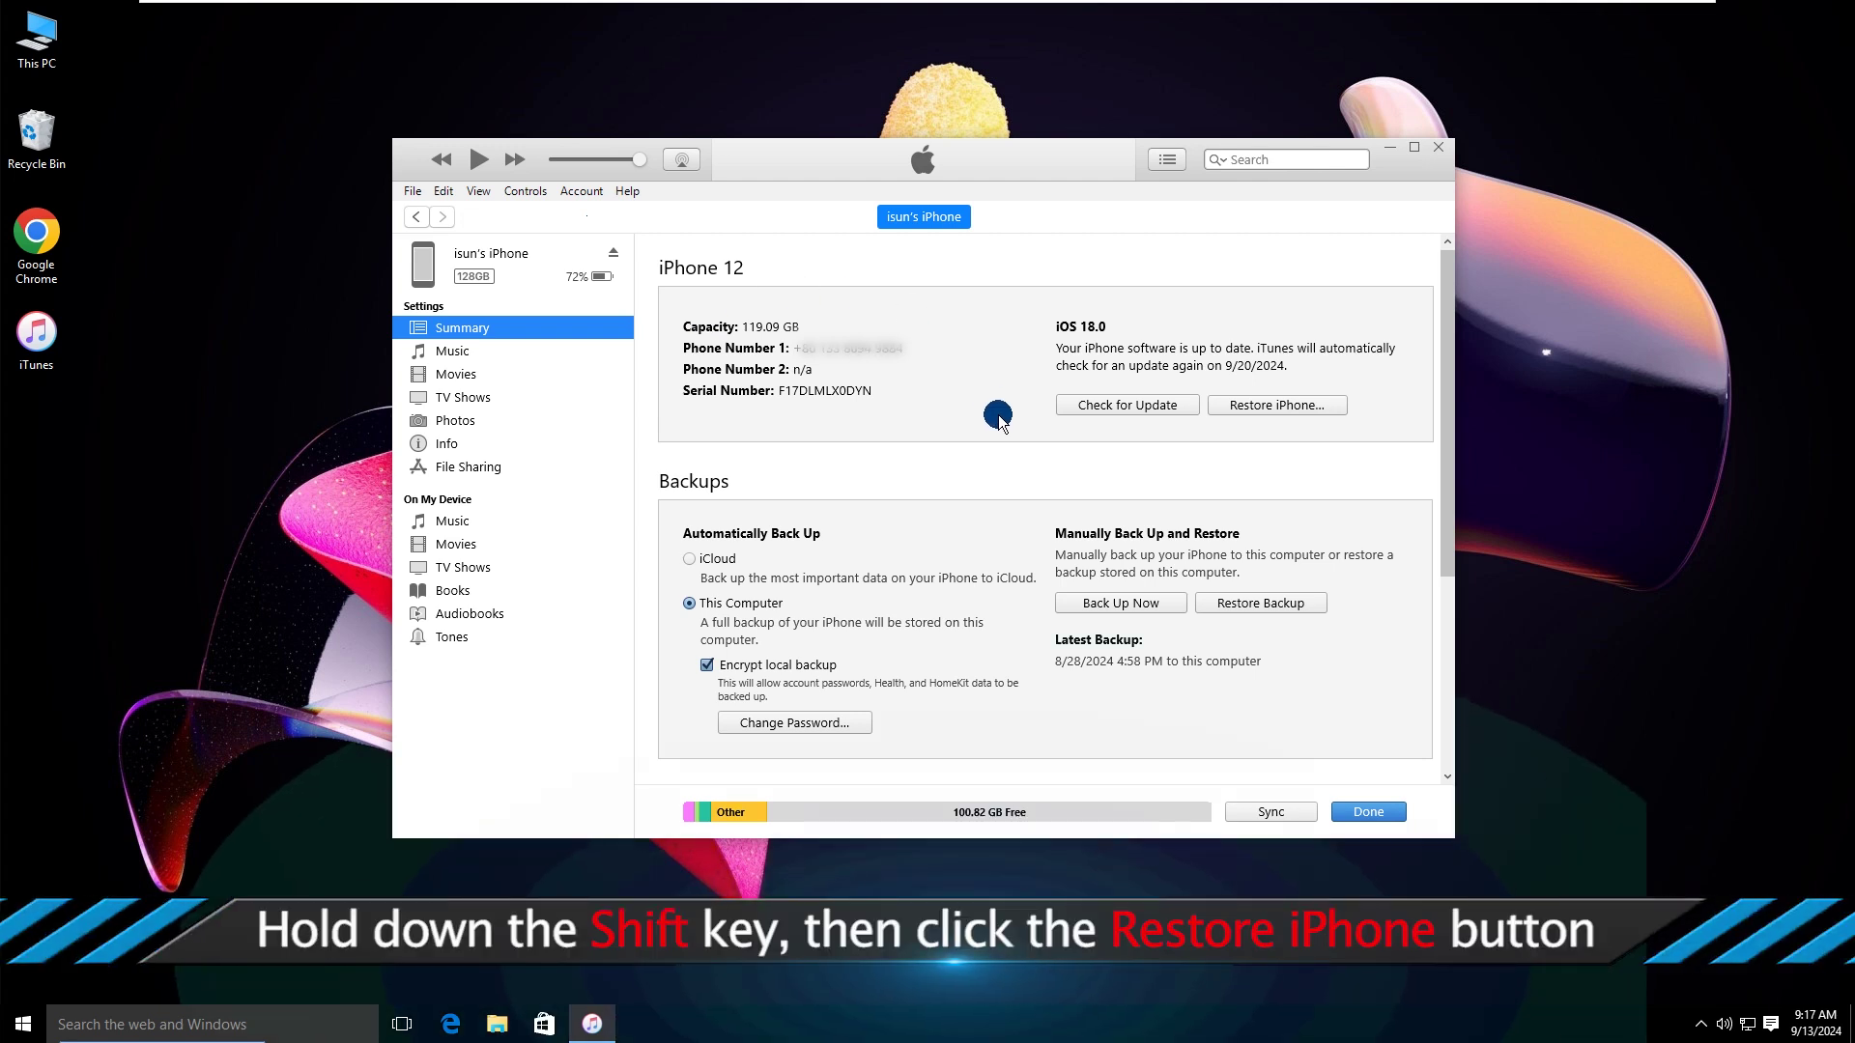
{"action": "left_click", "coordinate": [1267, 410], "text": "shift"}
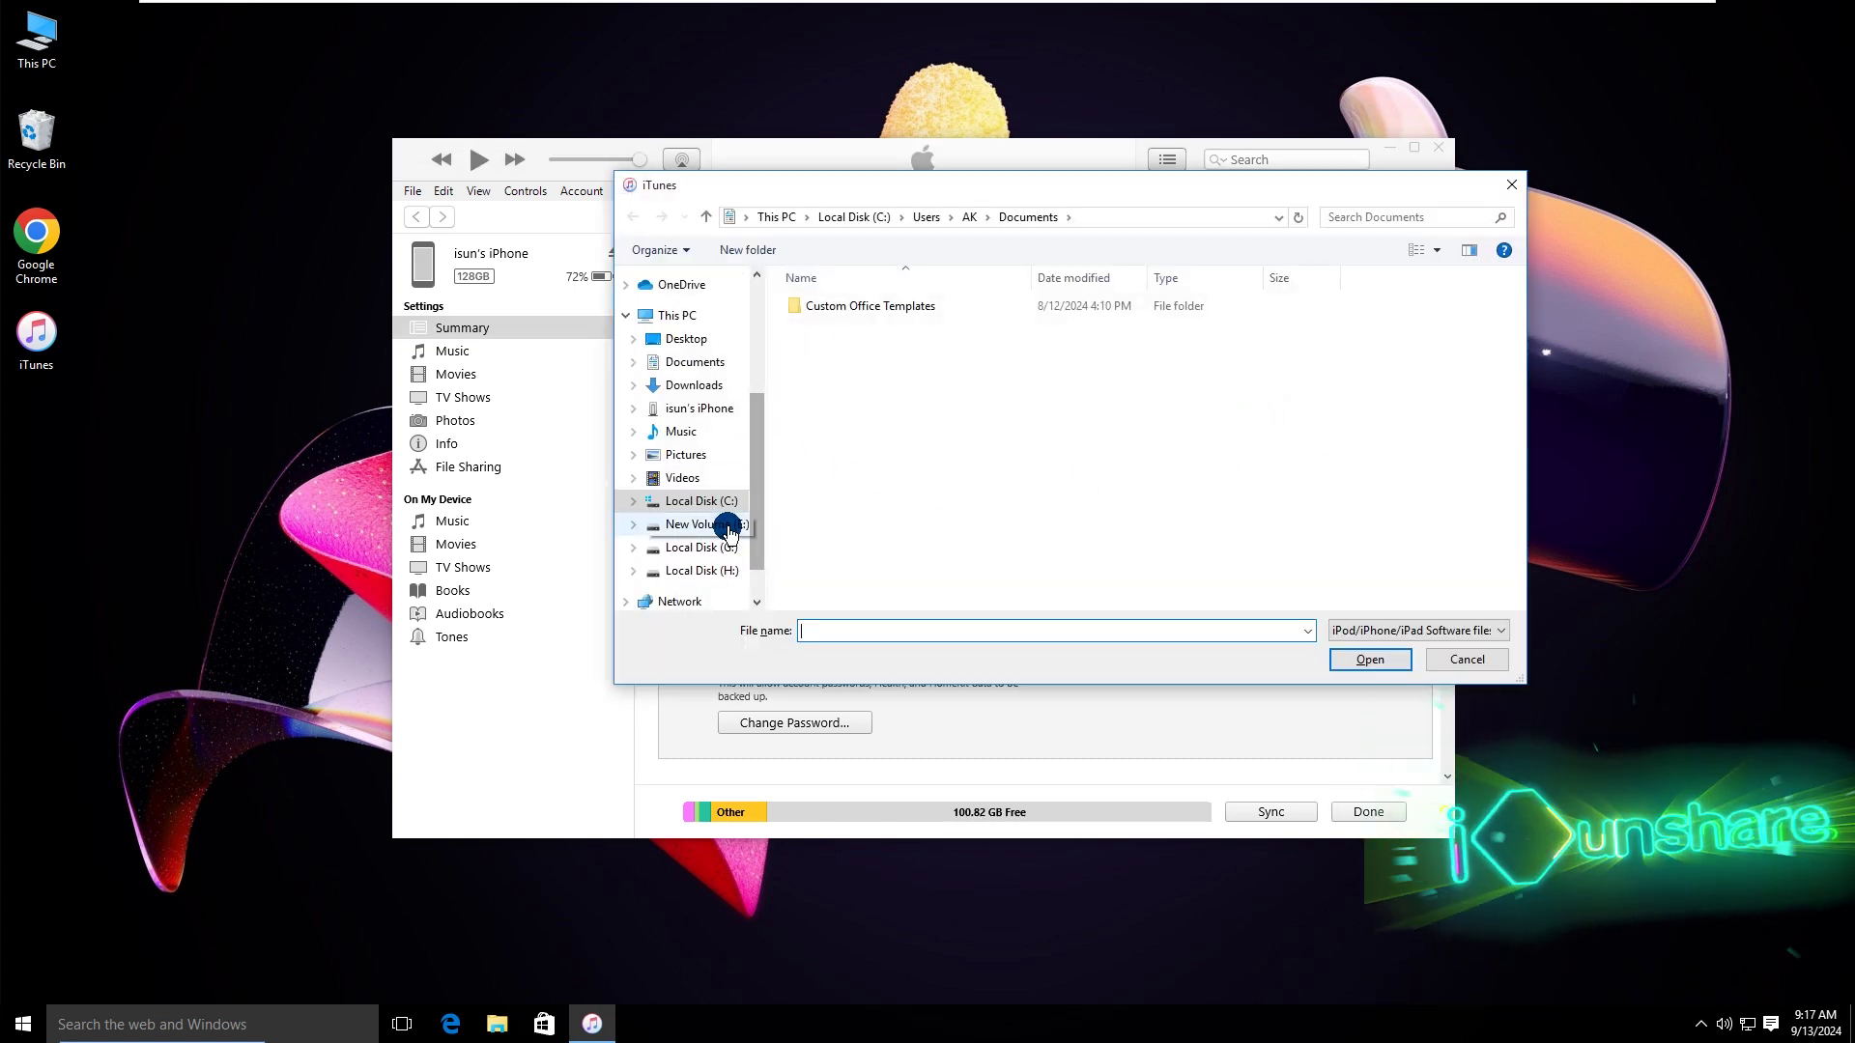
{"action": "left_click", "coordinate": [701, 547]}
{"action": "left_click", "coordinate": [910, 326]}
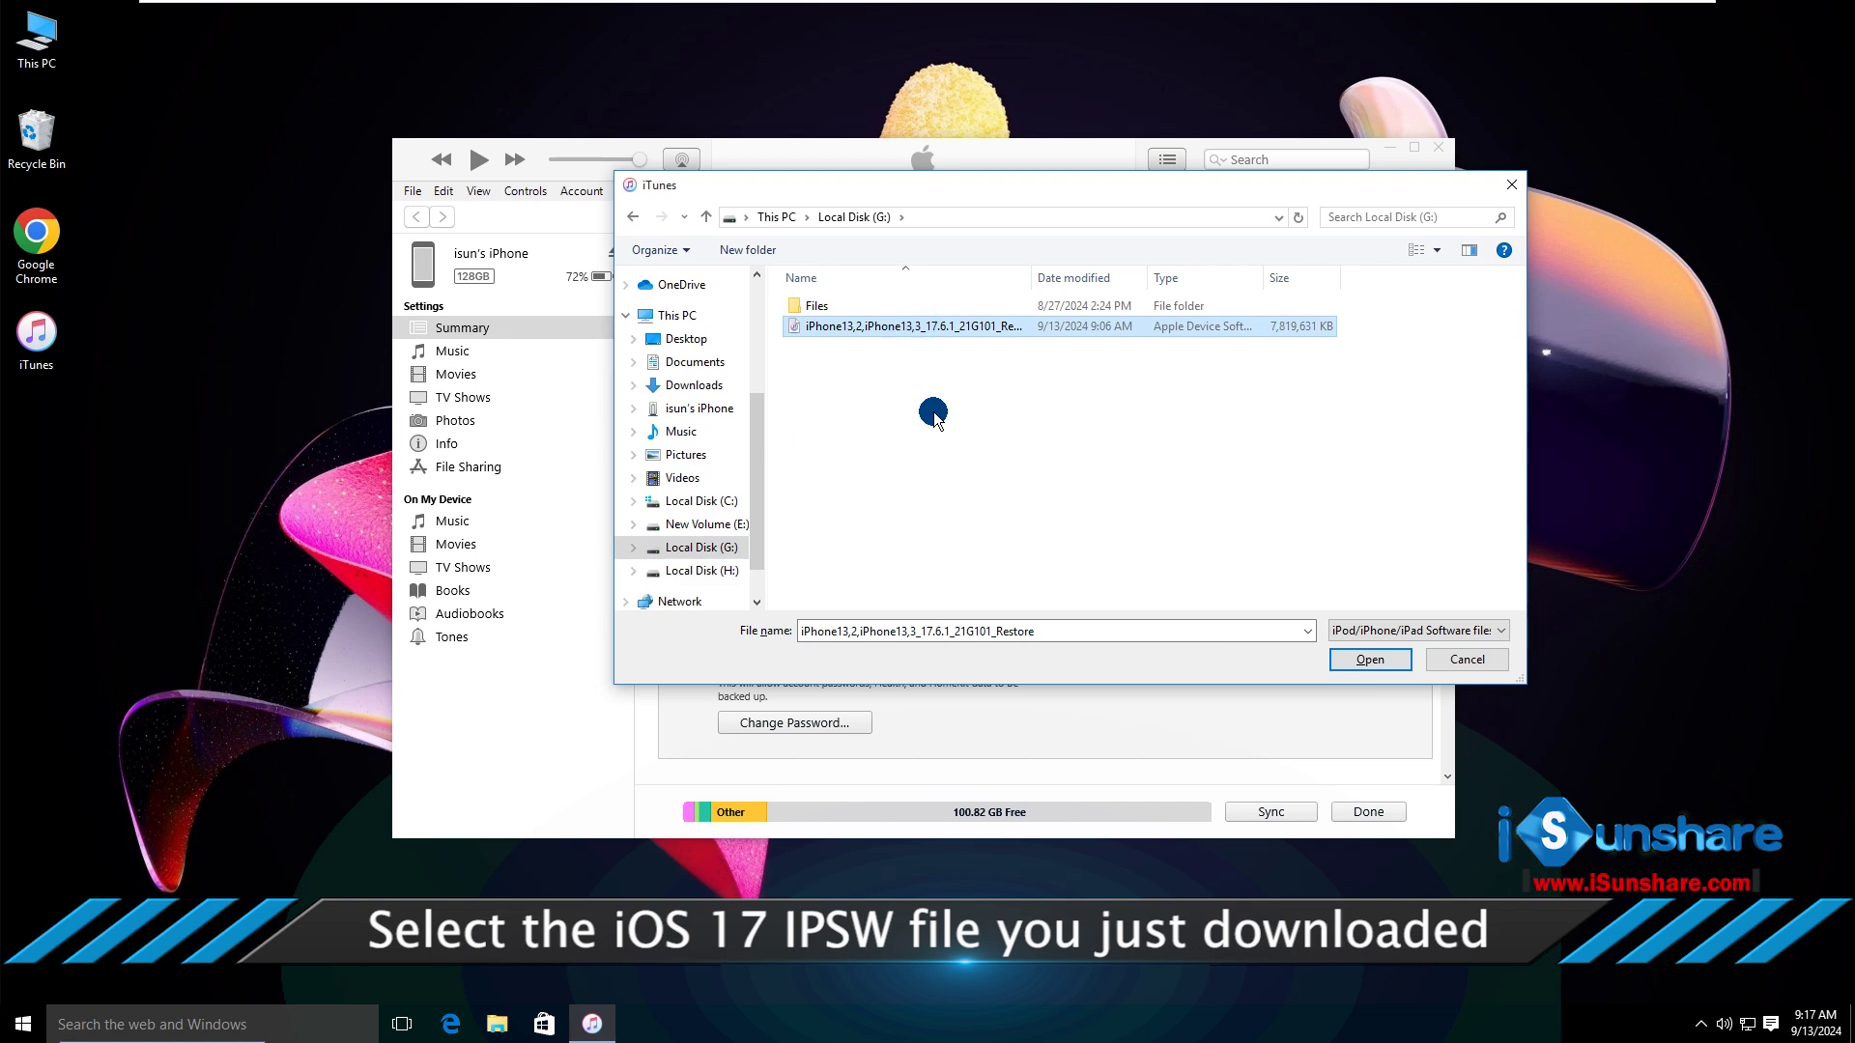
{"action": "left_click", "coordinate": [1371, 660]}
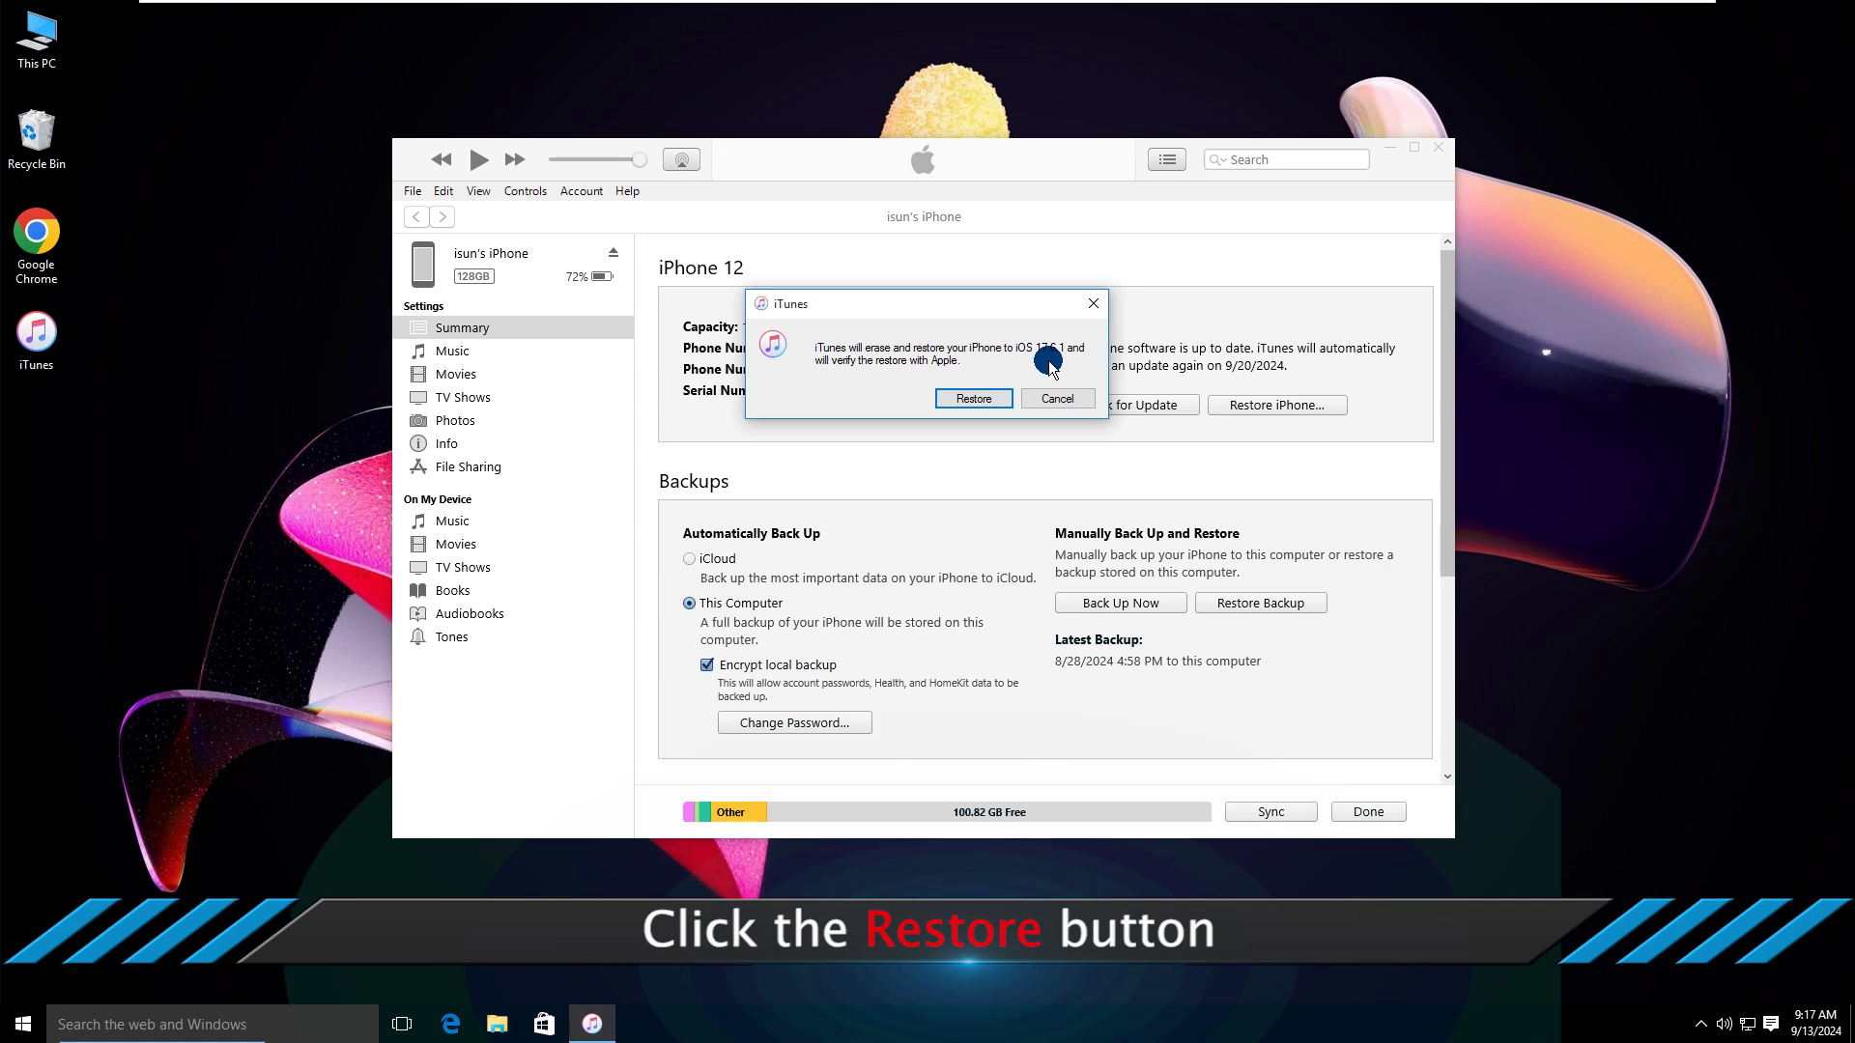
{"action": "left_click", "coordinate": [974, 401]}
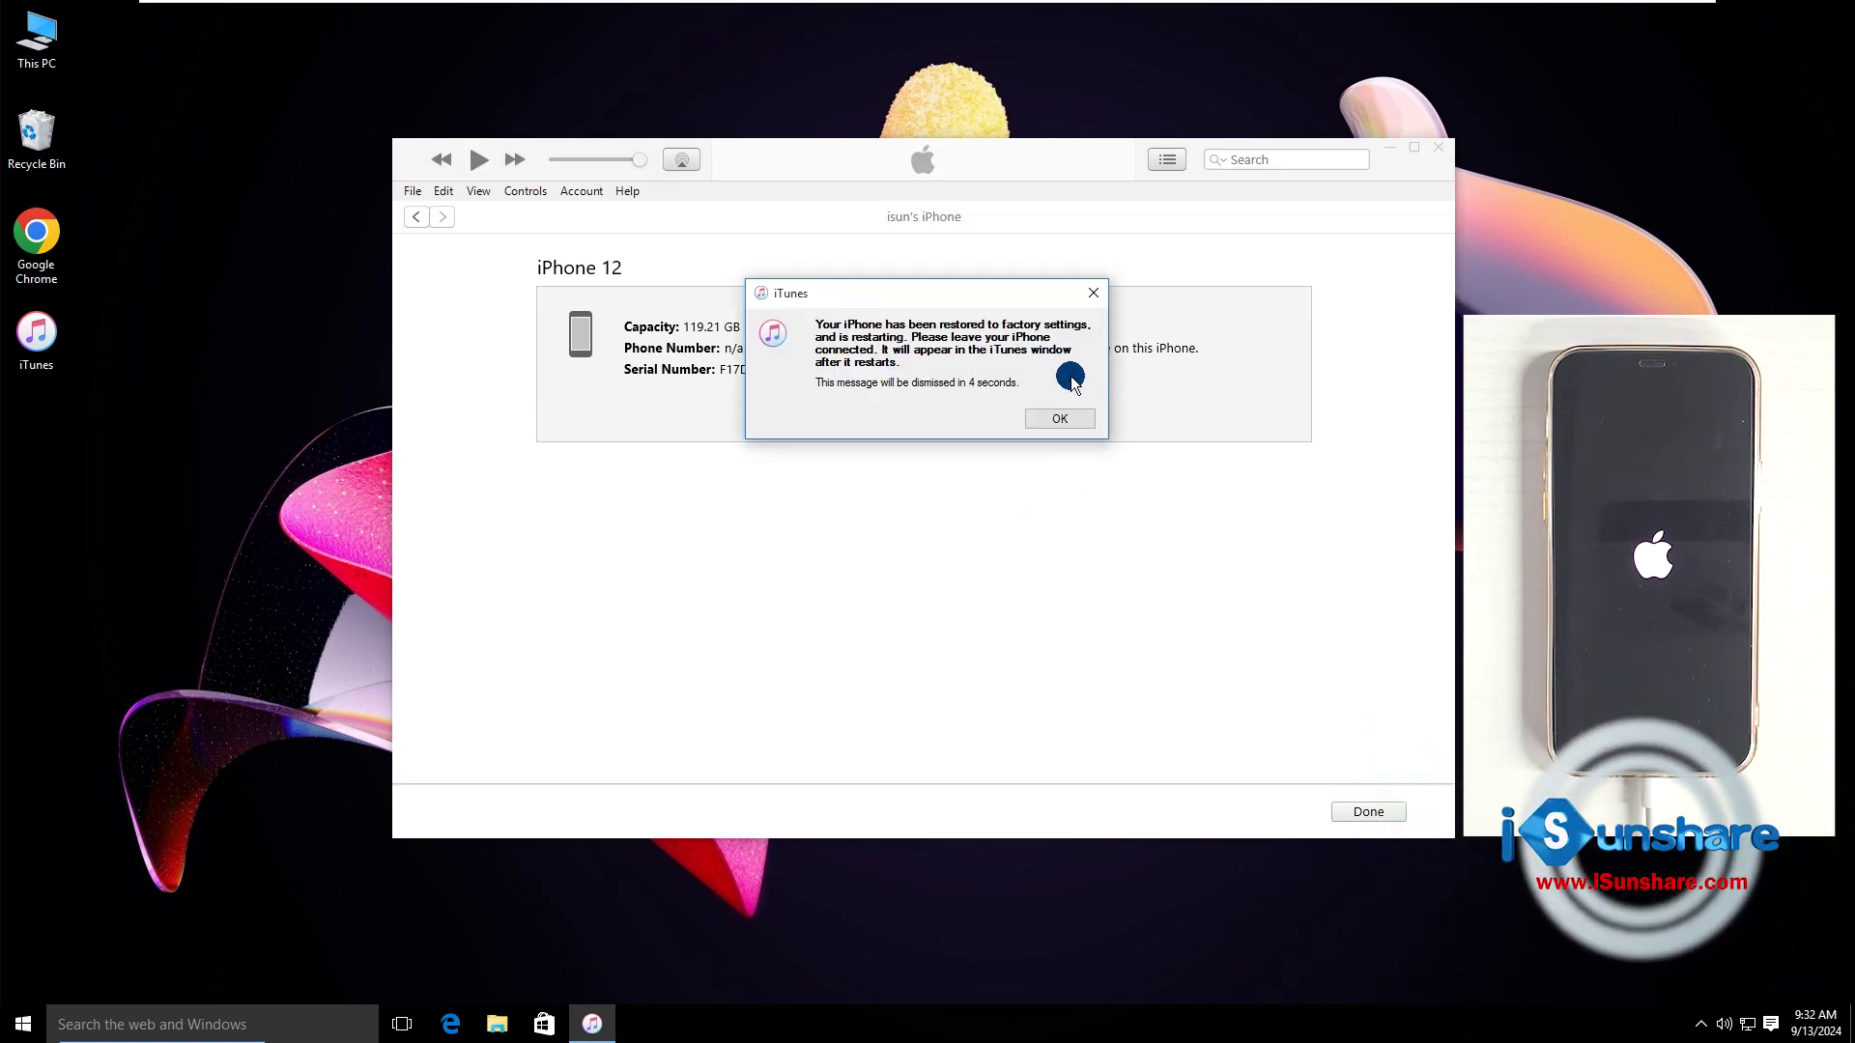
Dismiss the restore-complete factory-settings message with OK
{"action": "left_click", "coordinate": [1073, 419]}
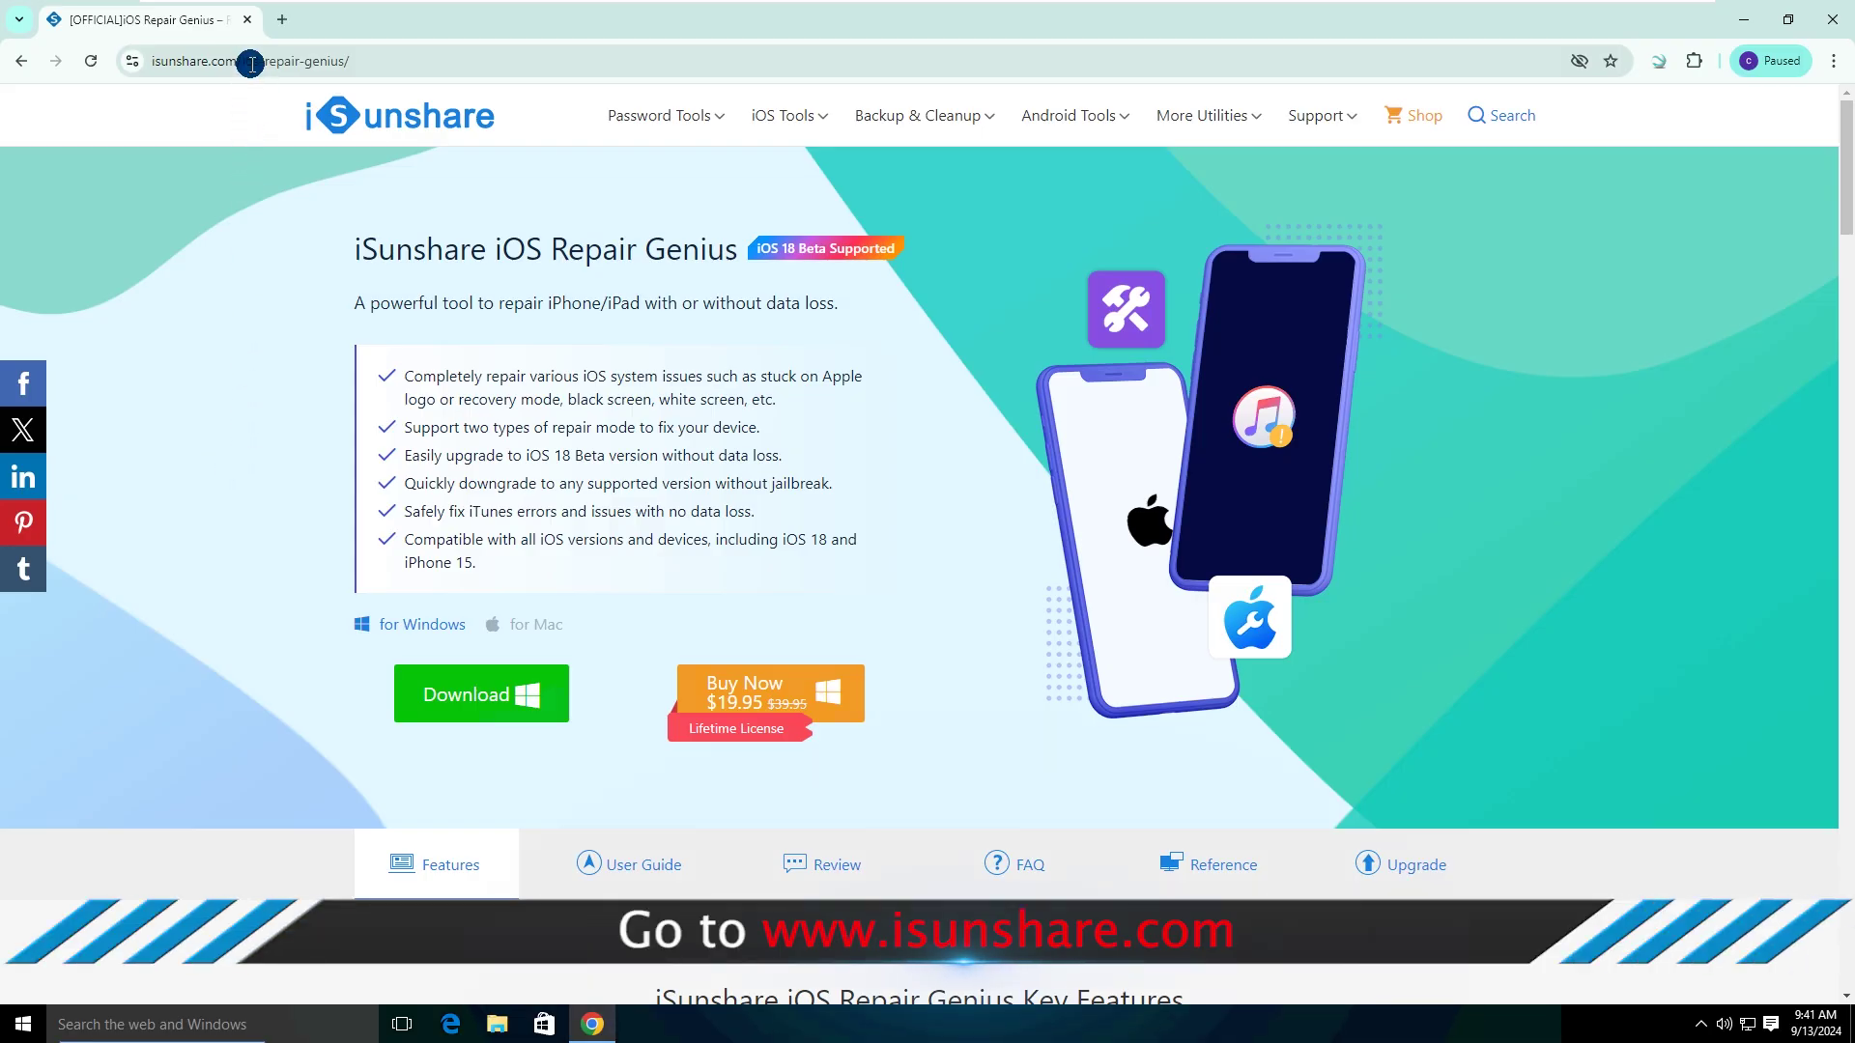
Select, then deselect, the isunshare.com/ios-repair-genius/ address in the browser
{"action": "left_click", "coordinate": [251, 64]}
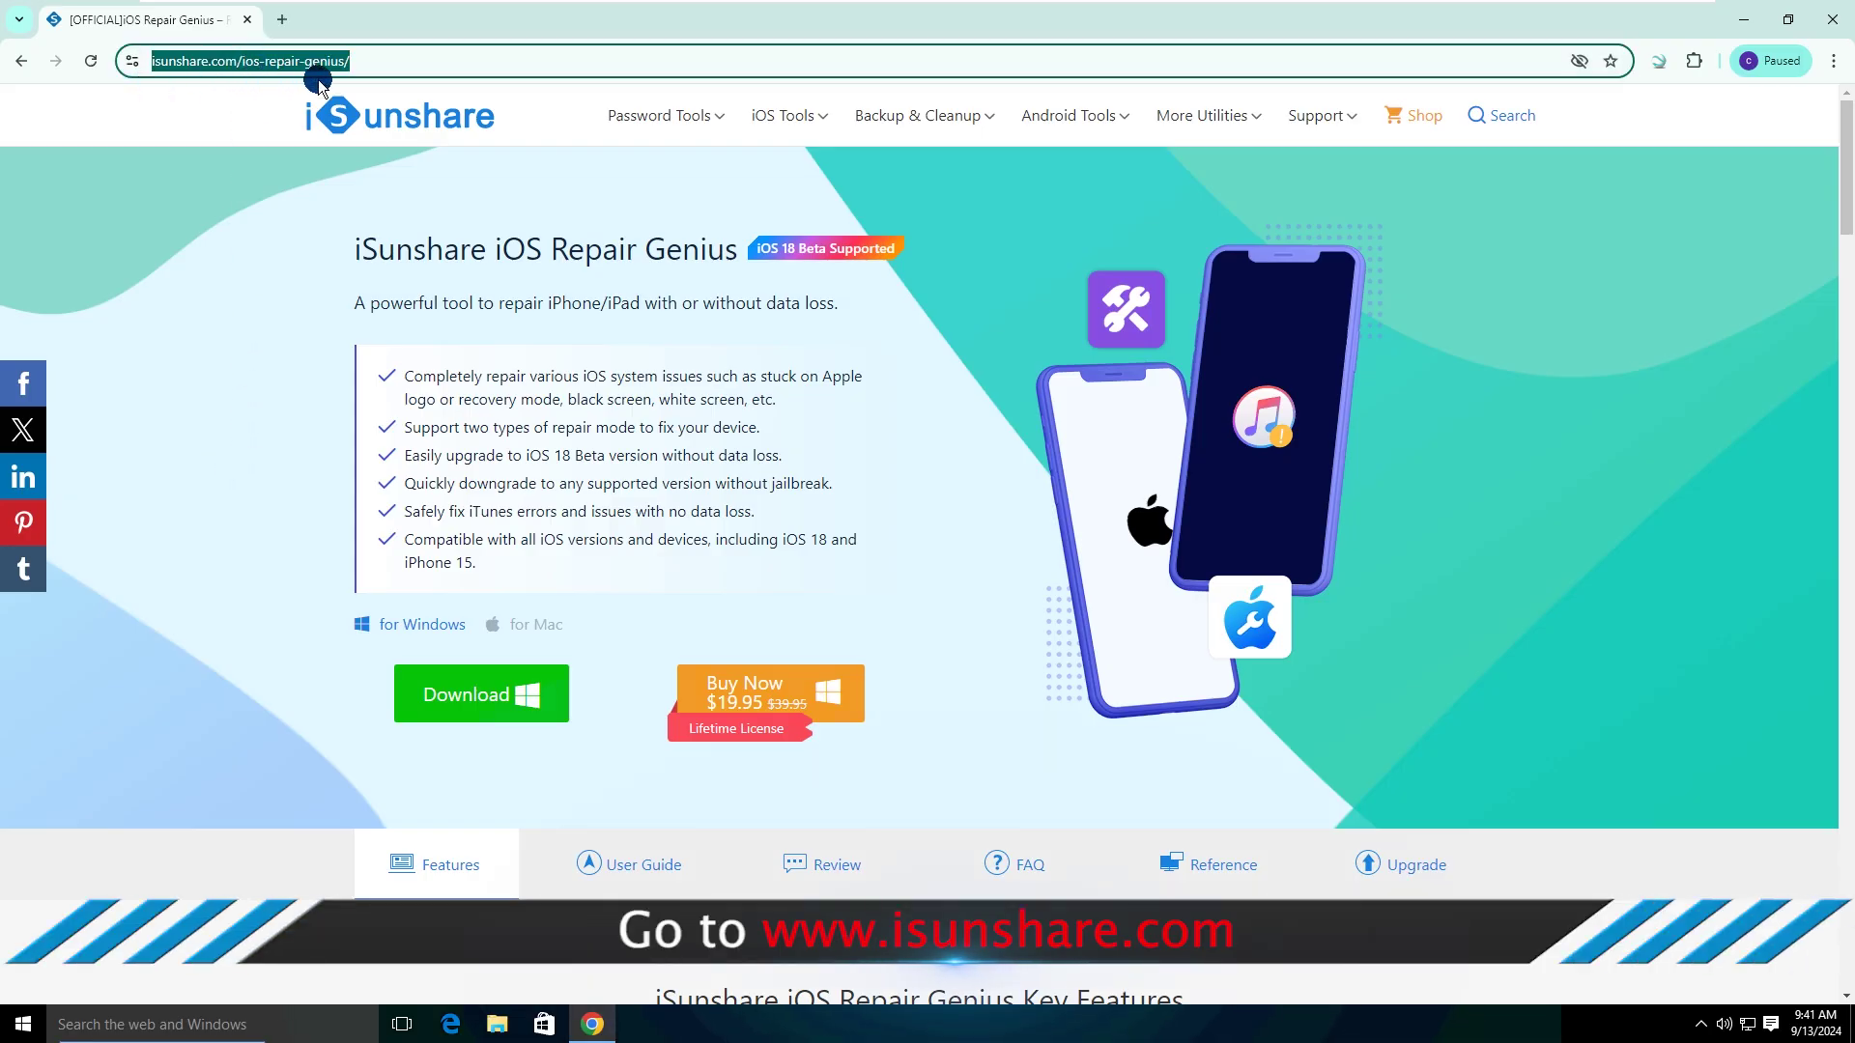
{"action": "left_click", "coordinate": [239, 228]}
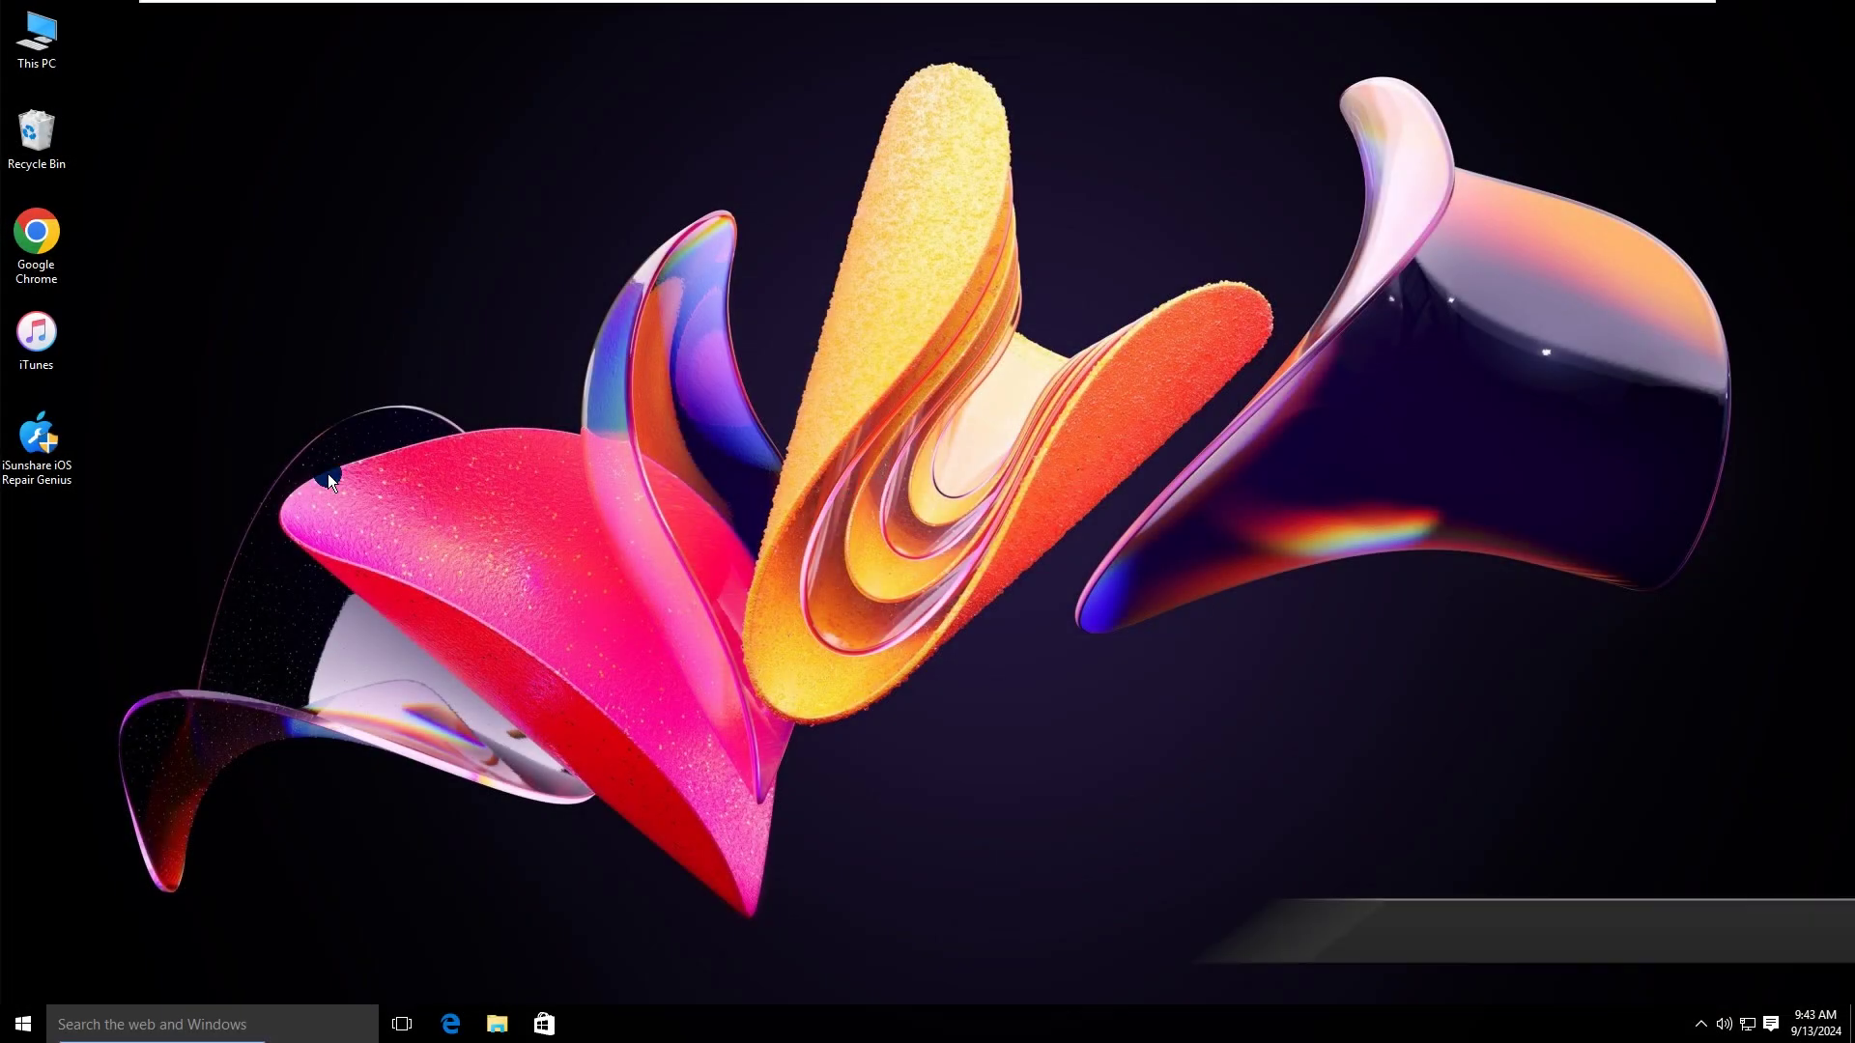
Launch iSunshare iOS Repair Genius from the desktop and approve the UAC prompt
{"action": "left_click", "coordinate": [37, 342]}
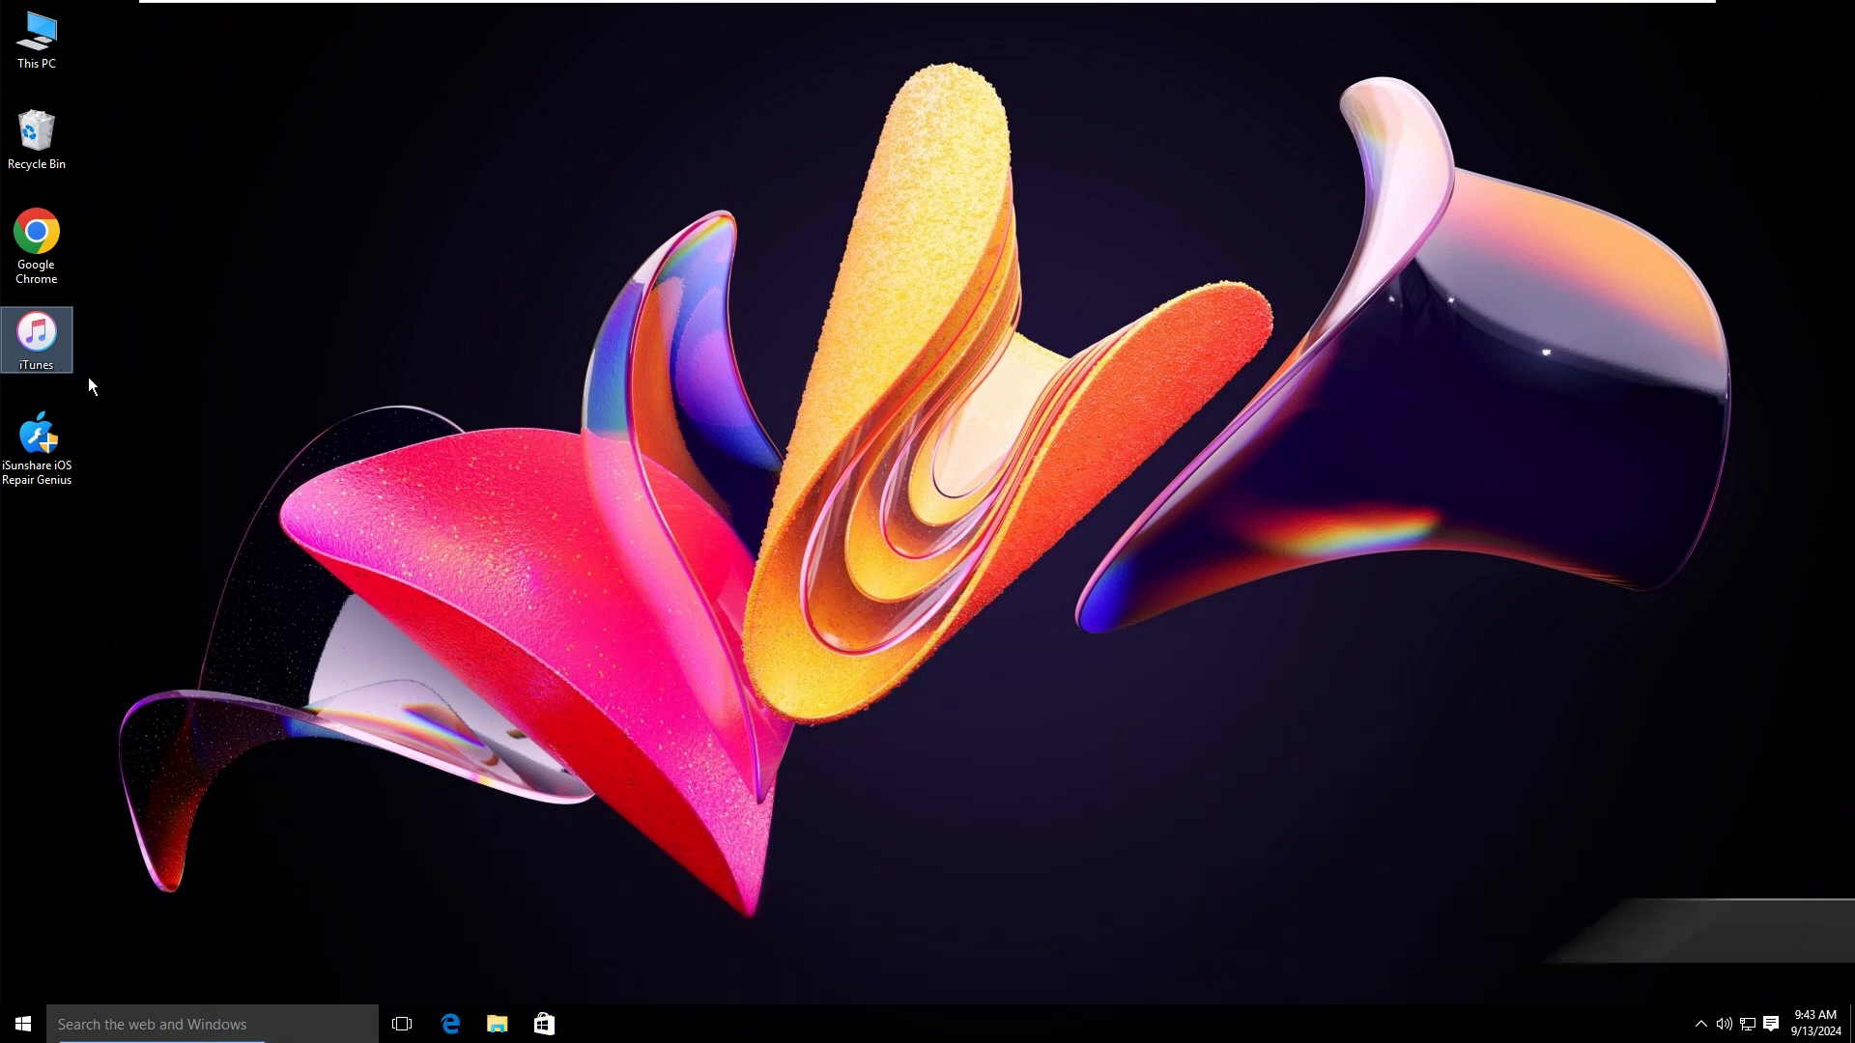
{"action": "left_click", "coordinate": [204, 471]}
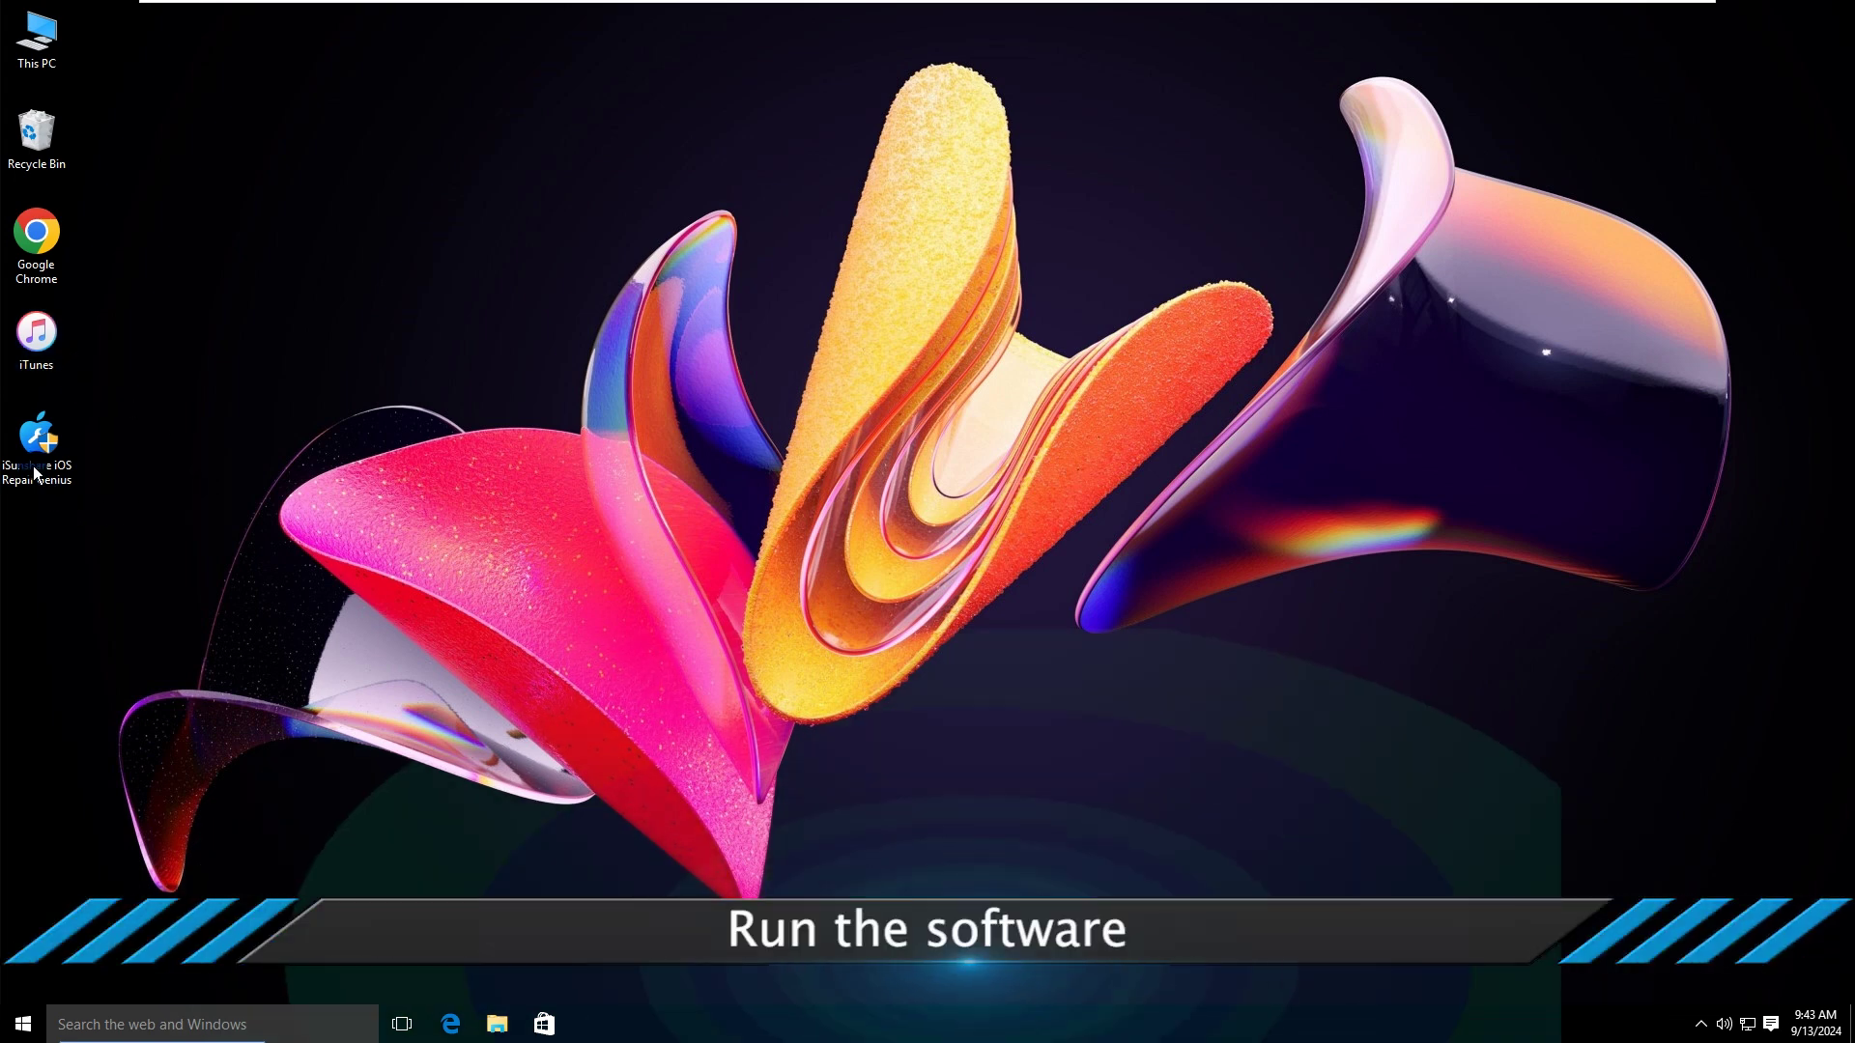
{"action": "double_click", "coordinate": [37, 441]}
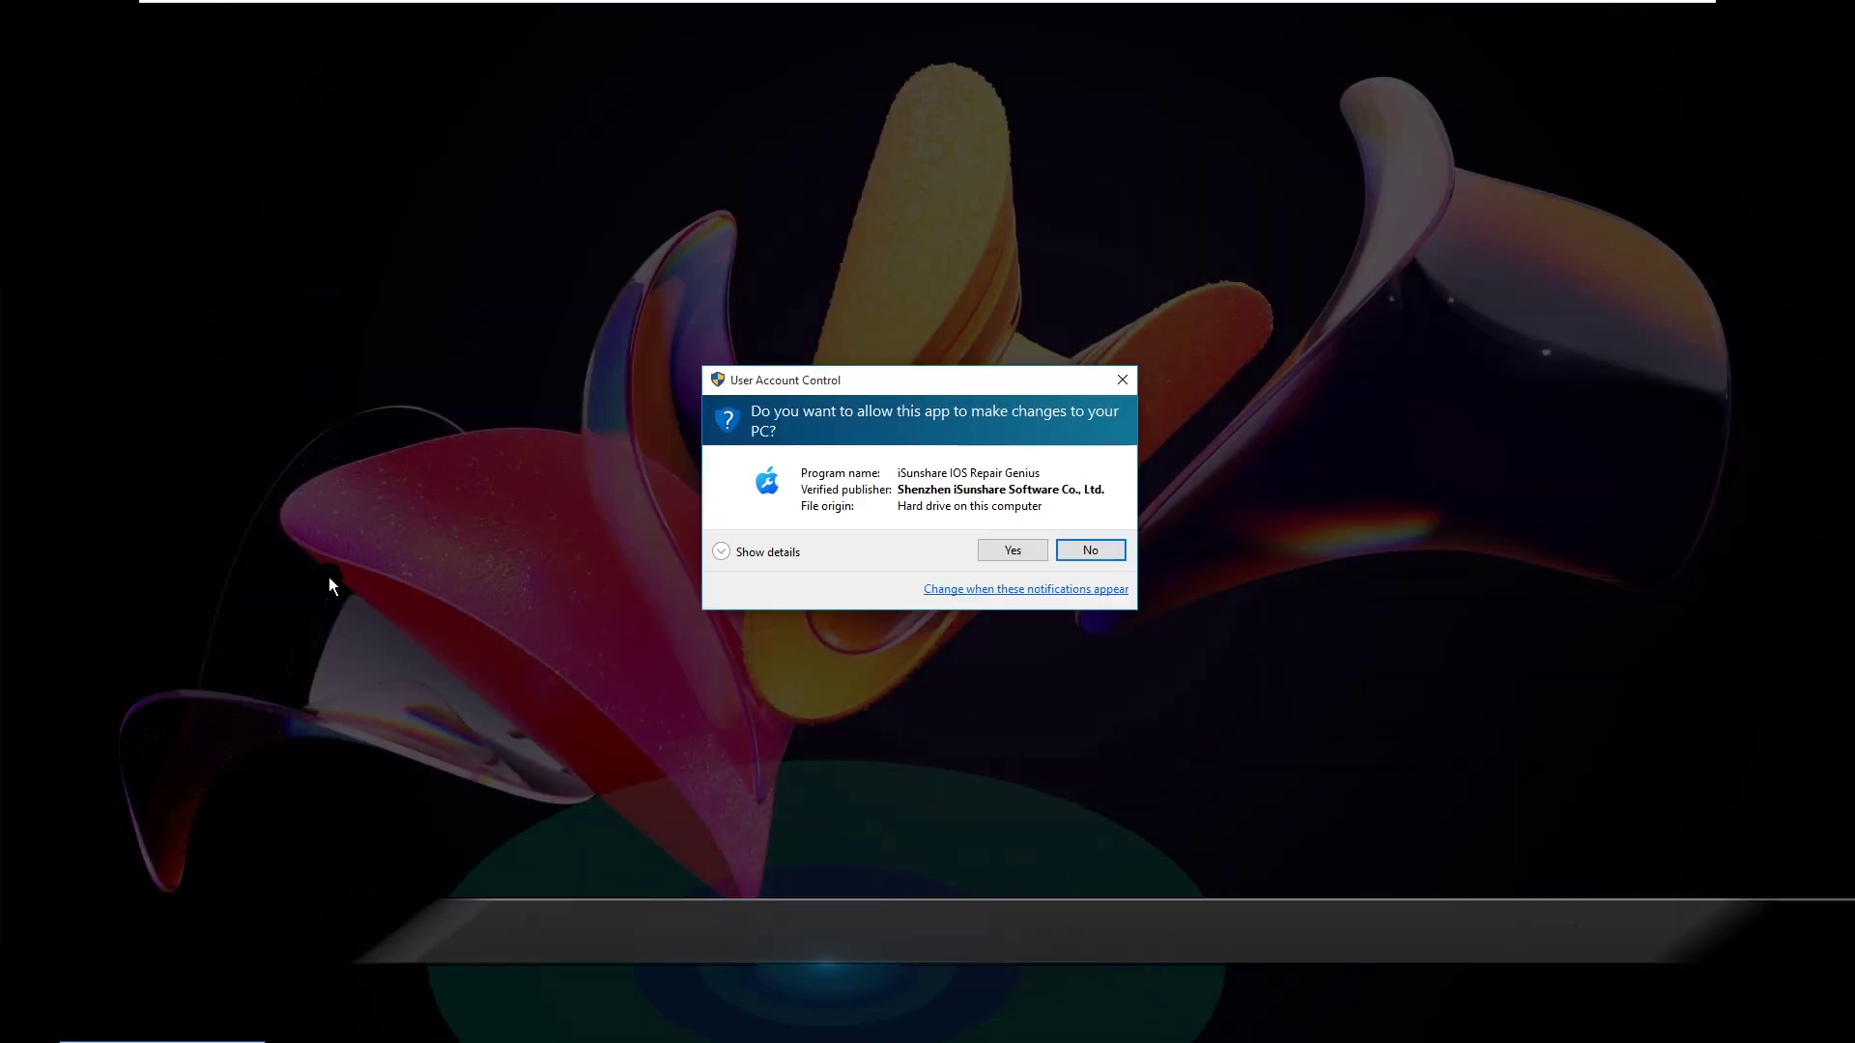
{"action": "left_click", "coordinate": [1015, 550]}
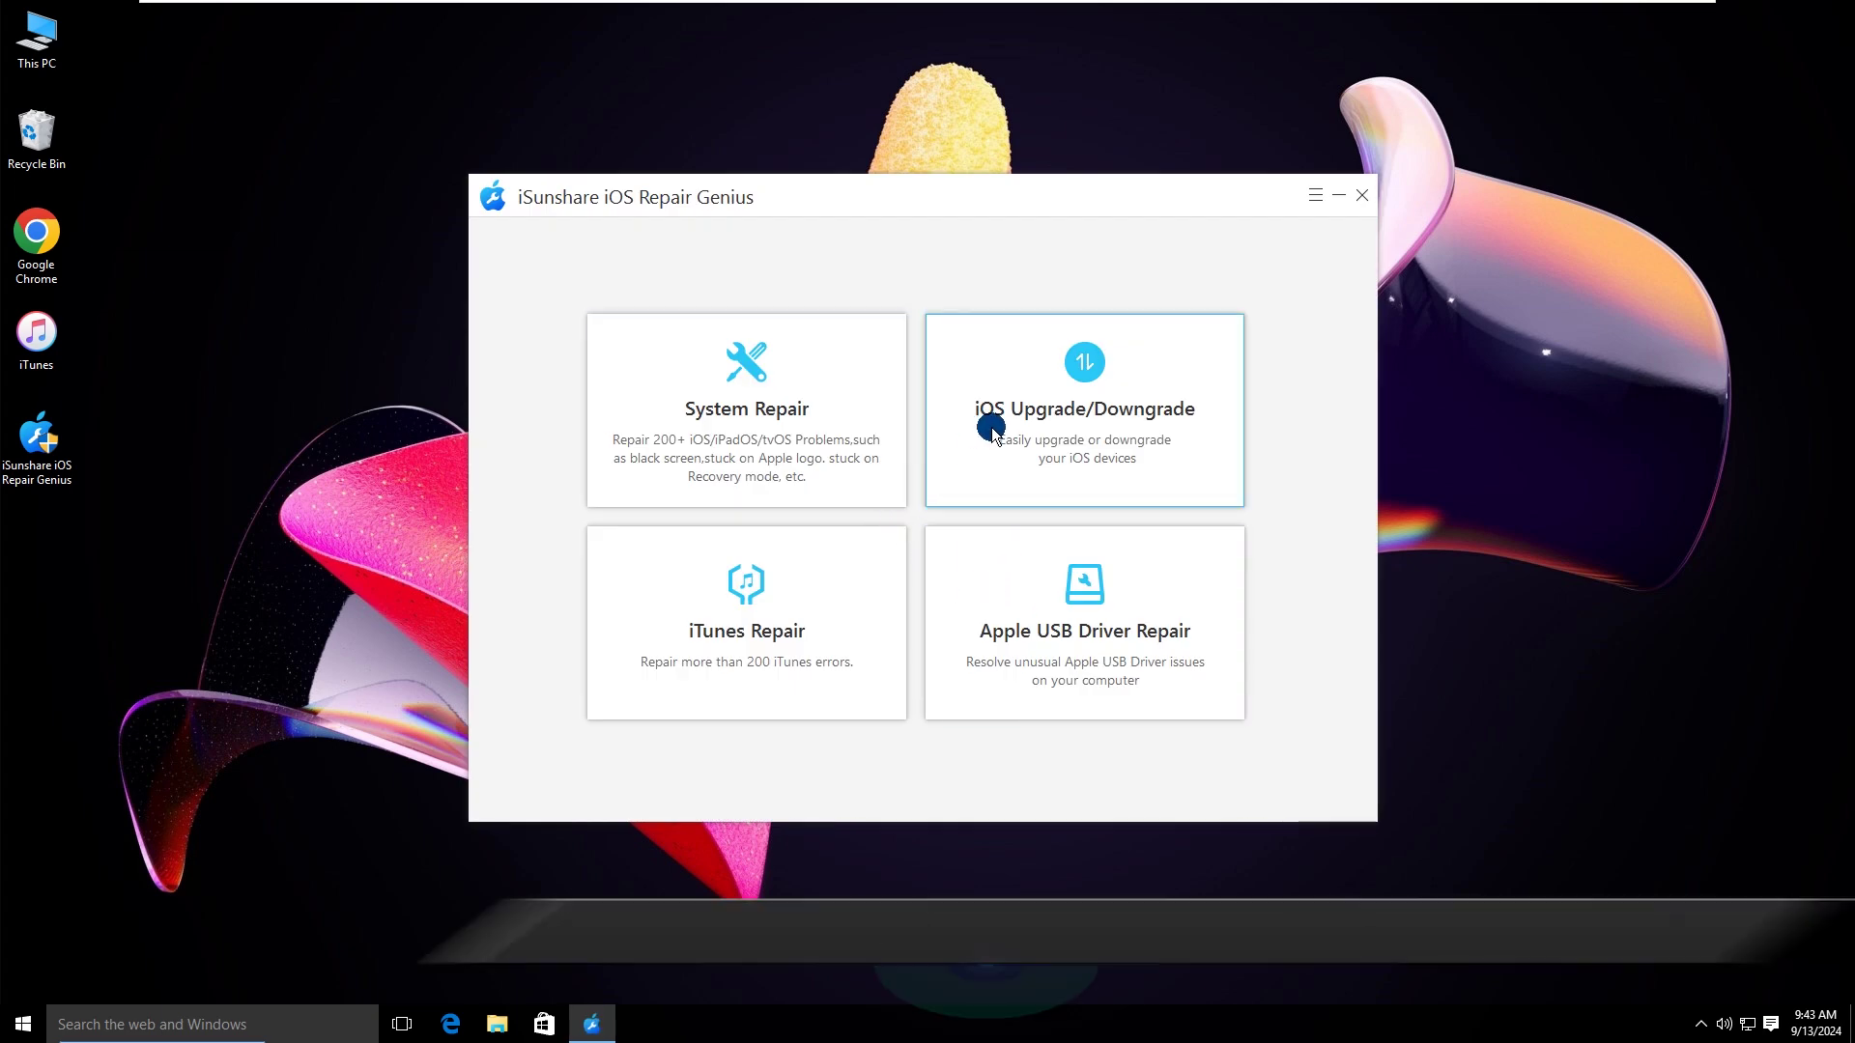
Choose iOS Upgrade/Downgrade, then Downgrade iOS, and continue with the connected iPhone 12
{"action": "left_click", "coordinate": [1077, 409]}
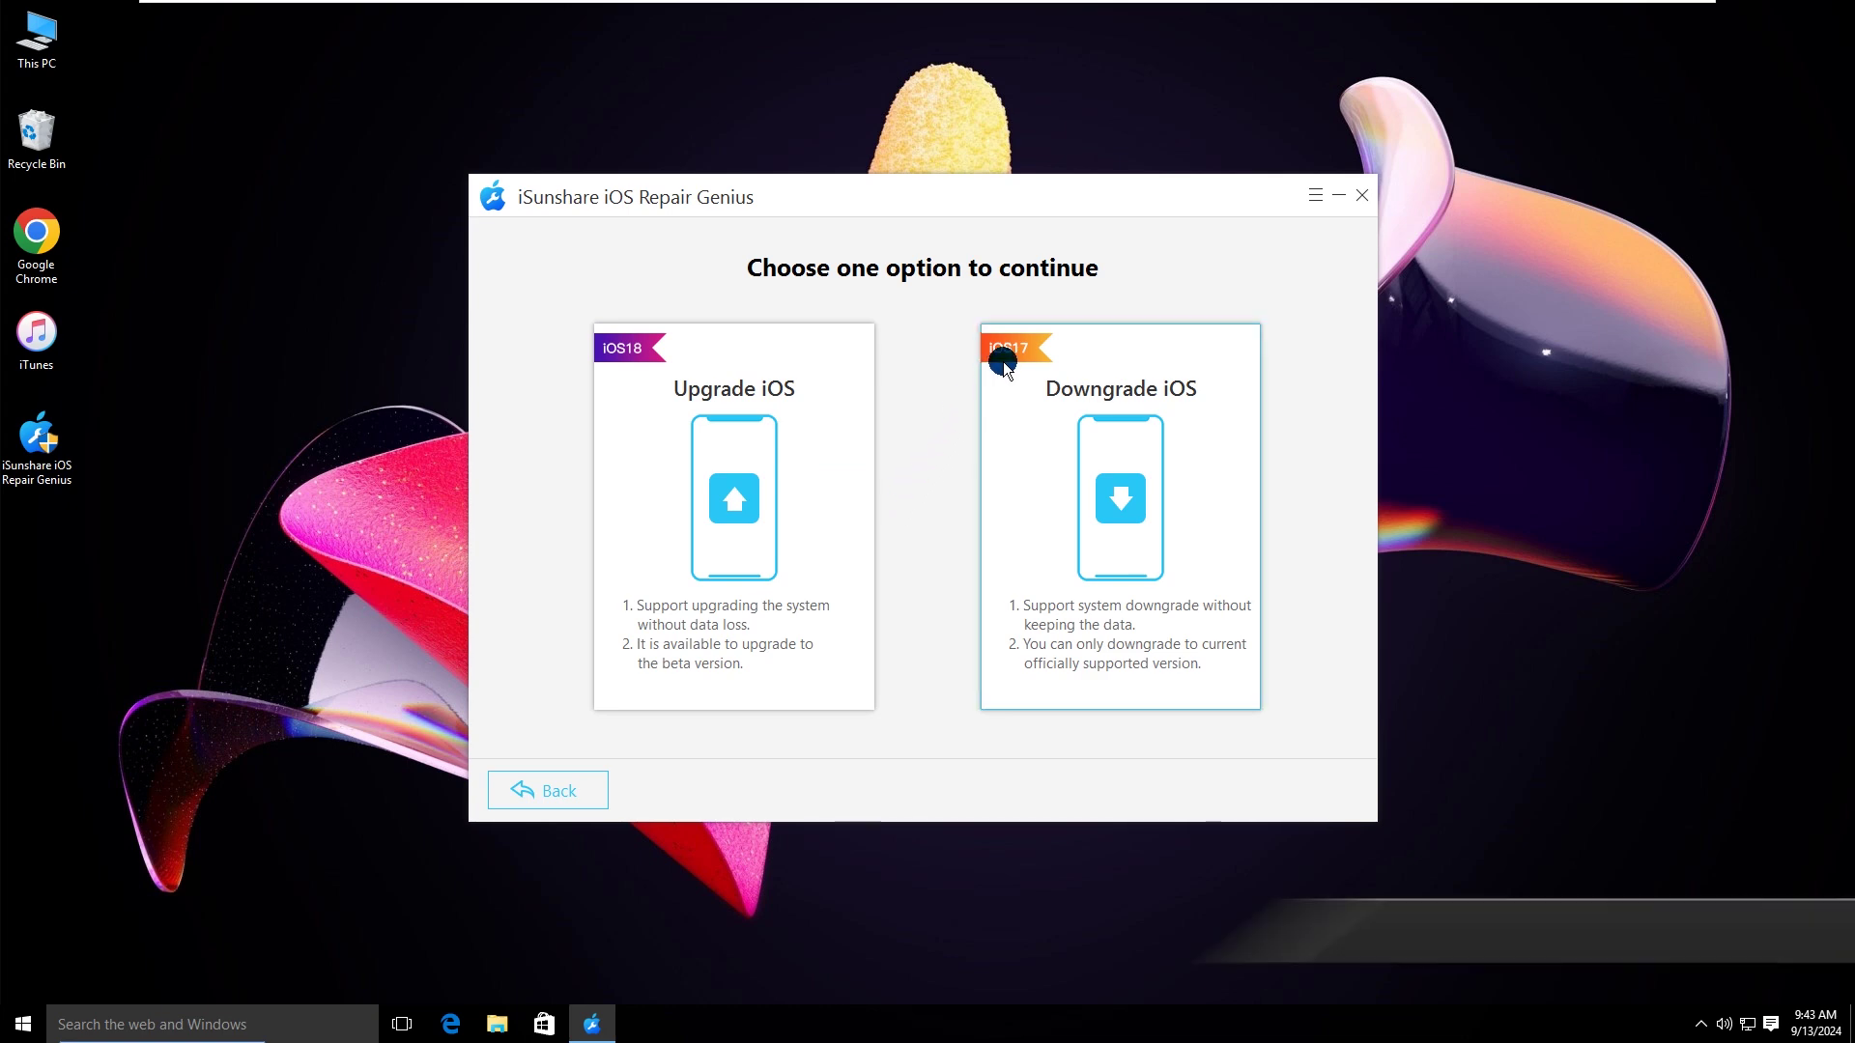
{"action": "left_click", "coordinate": [1120, 392]}
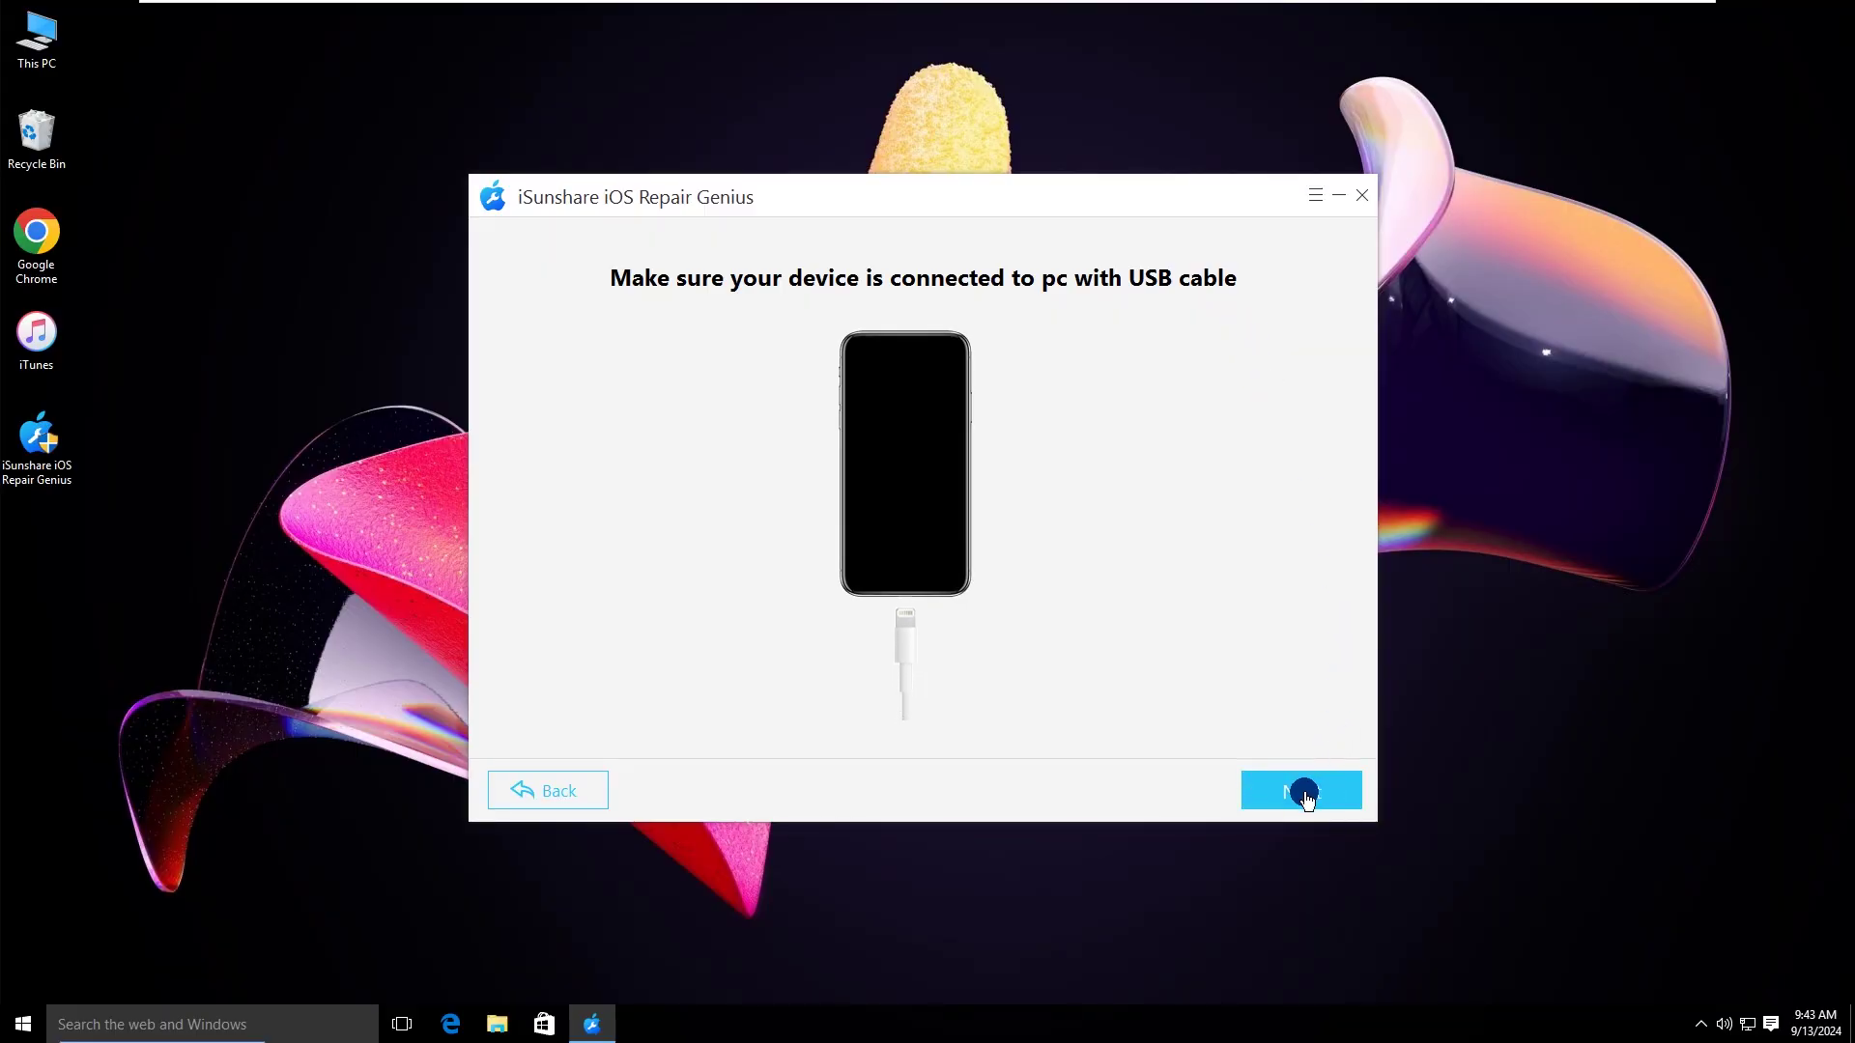
{"action": "left_click", "coordinate": [1302, 793]}
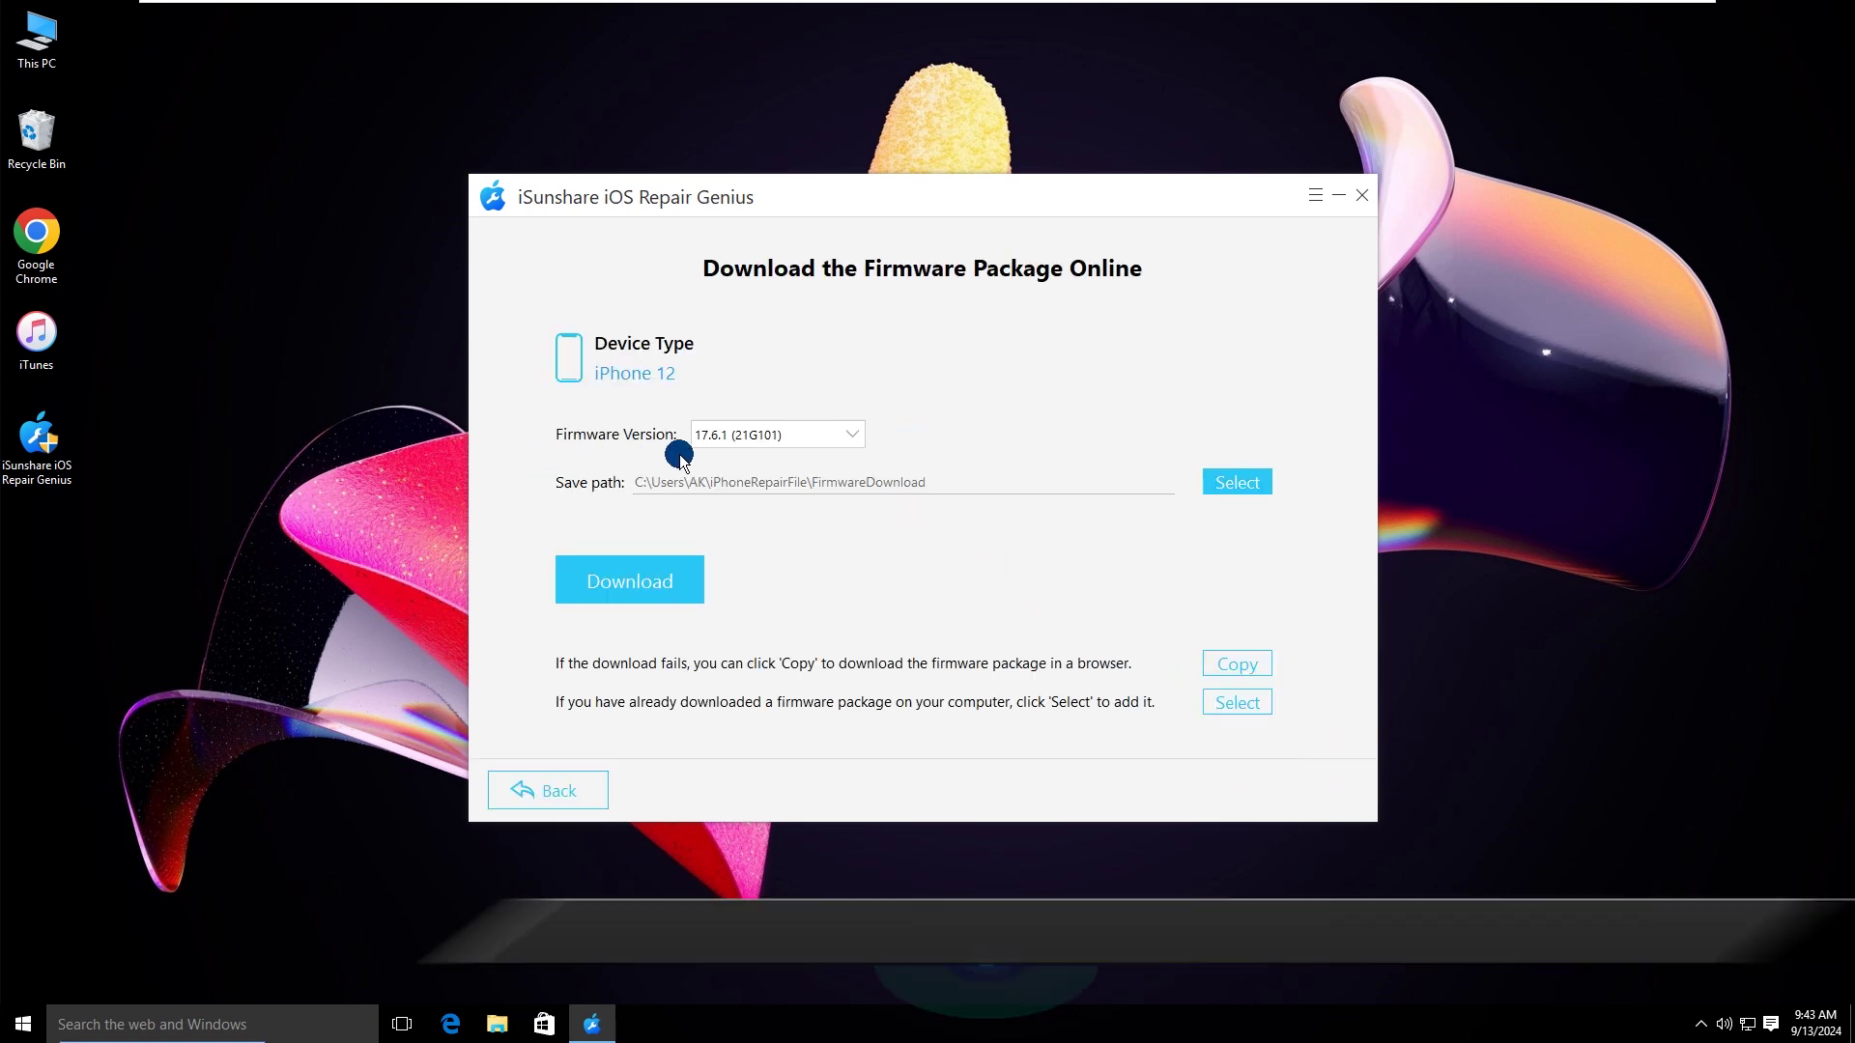
Keep firmware version 17.6.1 (21G101) and download the 7.46 GB package
{"action": "left_click", "coordinate": [738, 437]}
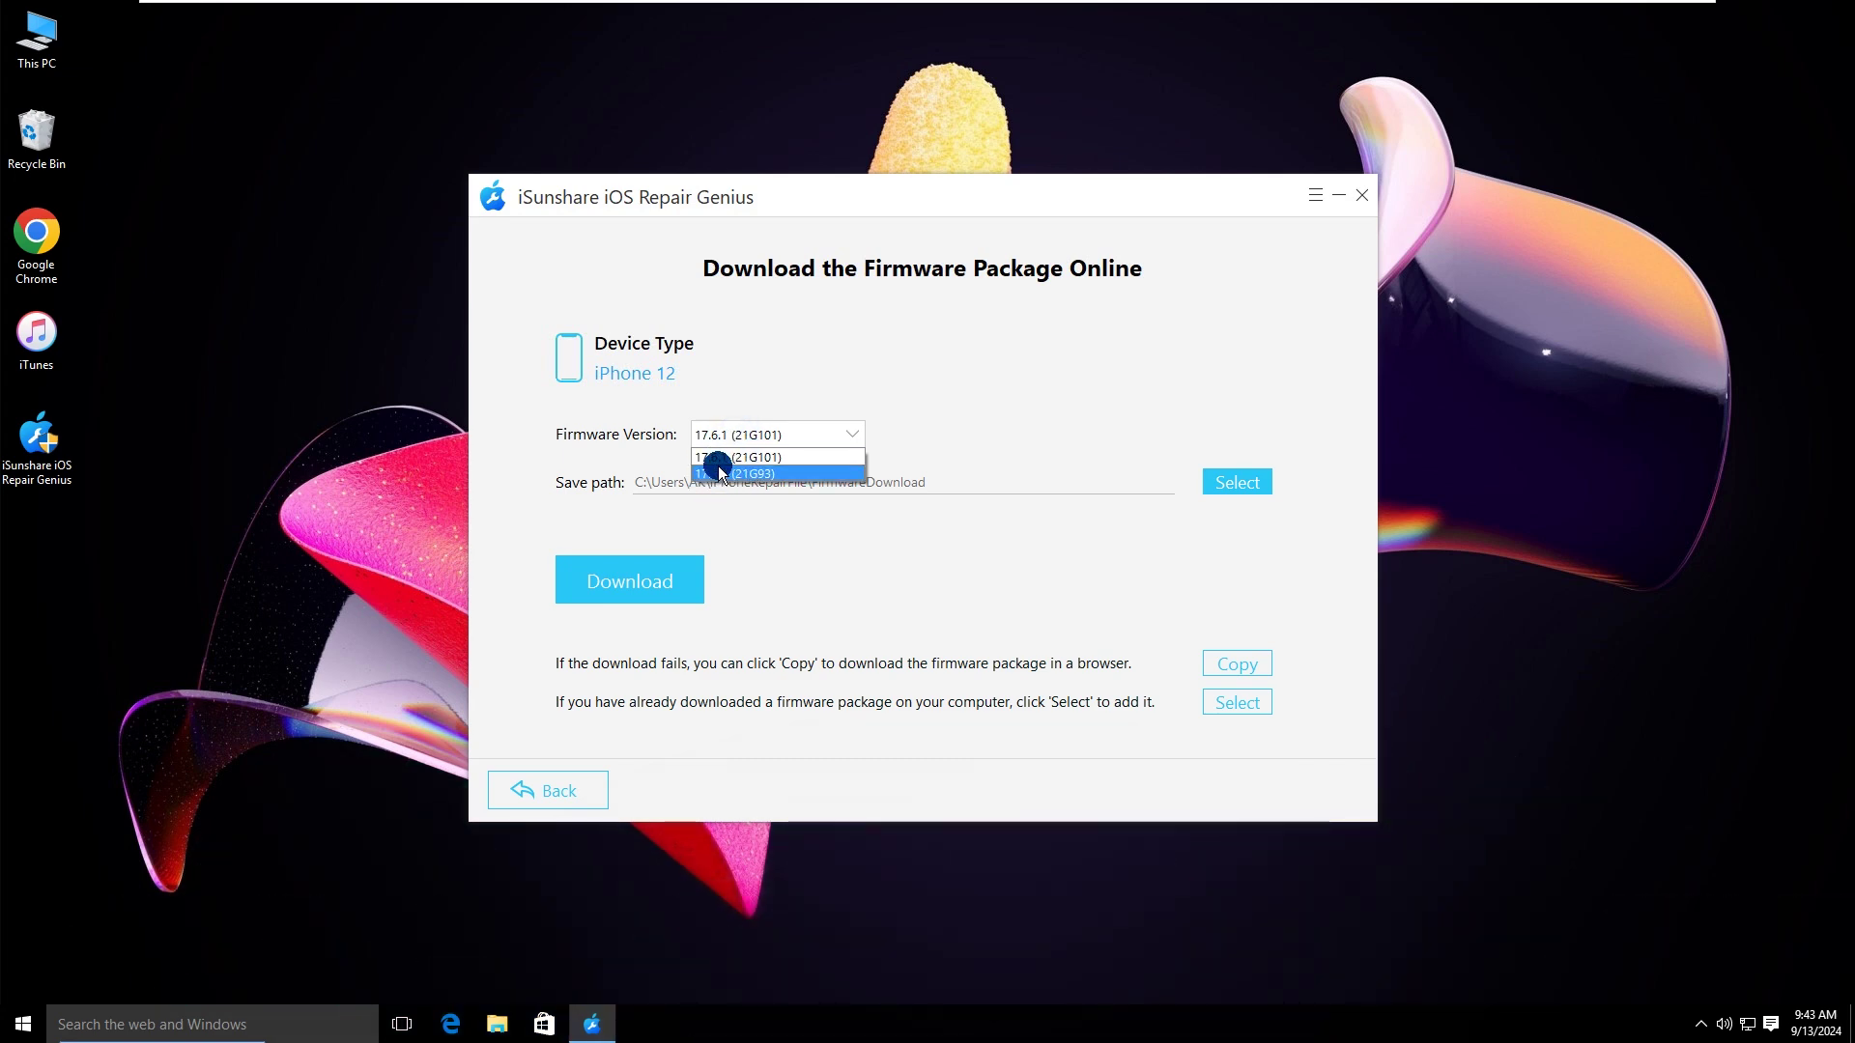
{"action": "left_click", "coordinate": [707, 459]}
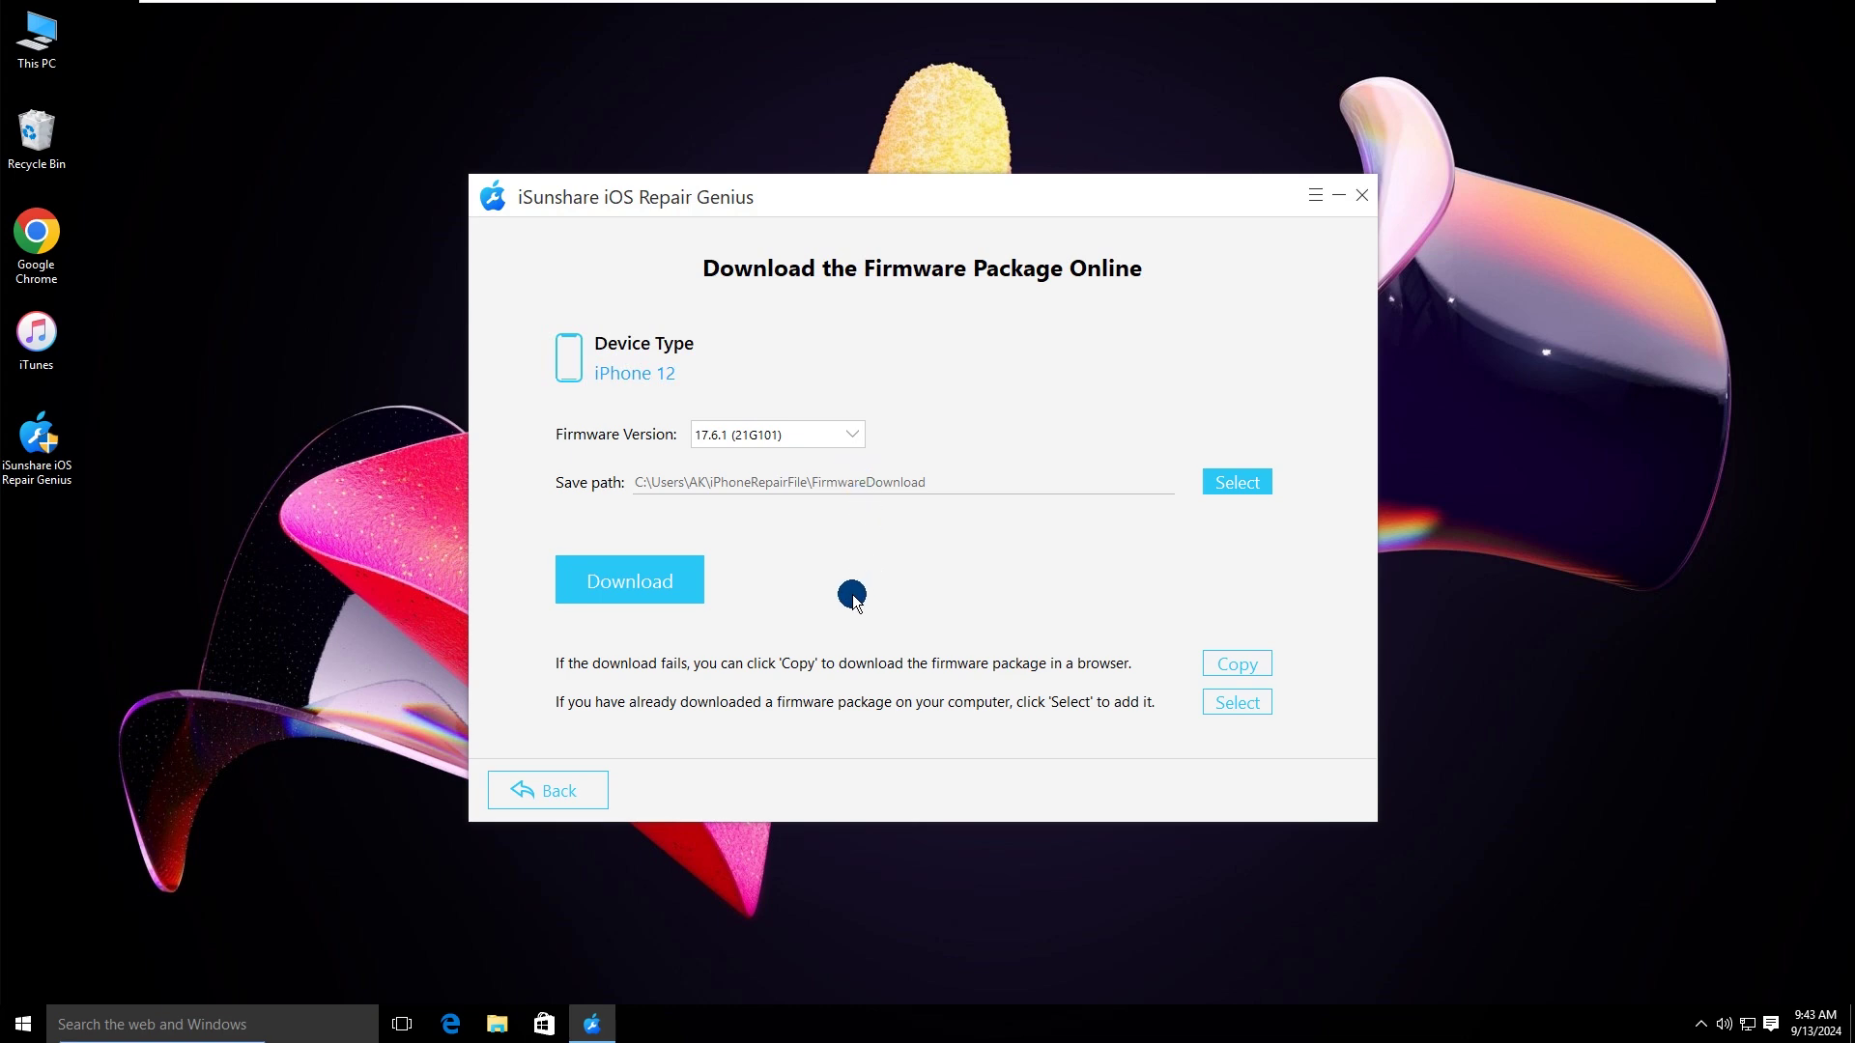
{"action": "left_click", "coordinate": [634, 584]}
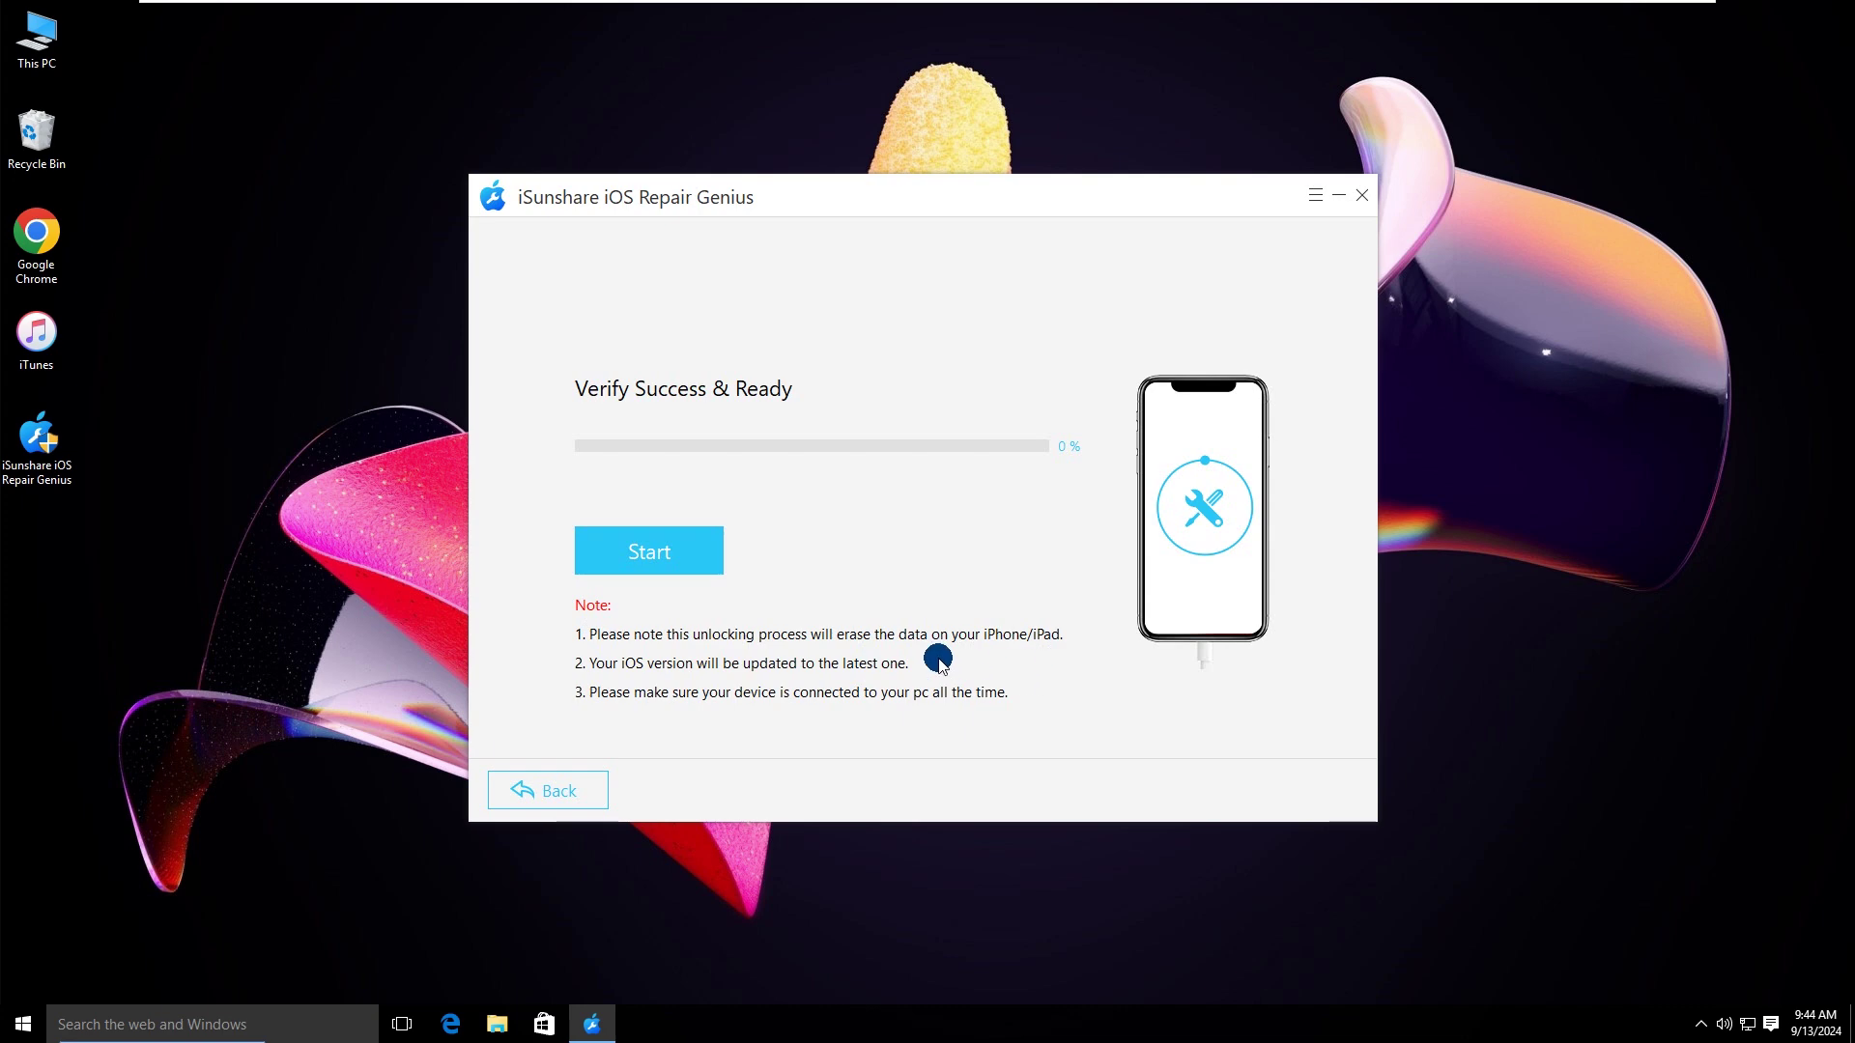
Start installing iOS 17.6.1 and accept the warning that the iPhone will be erased
{"action": "left_click", "coordinate": [652, 559]}
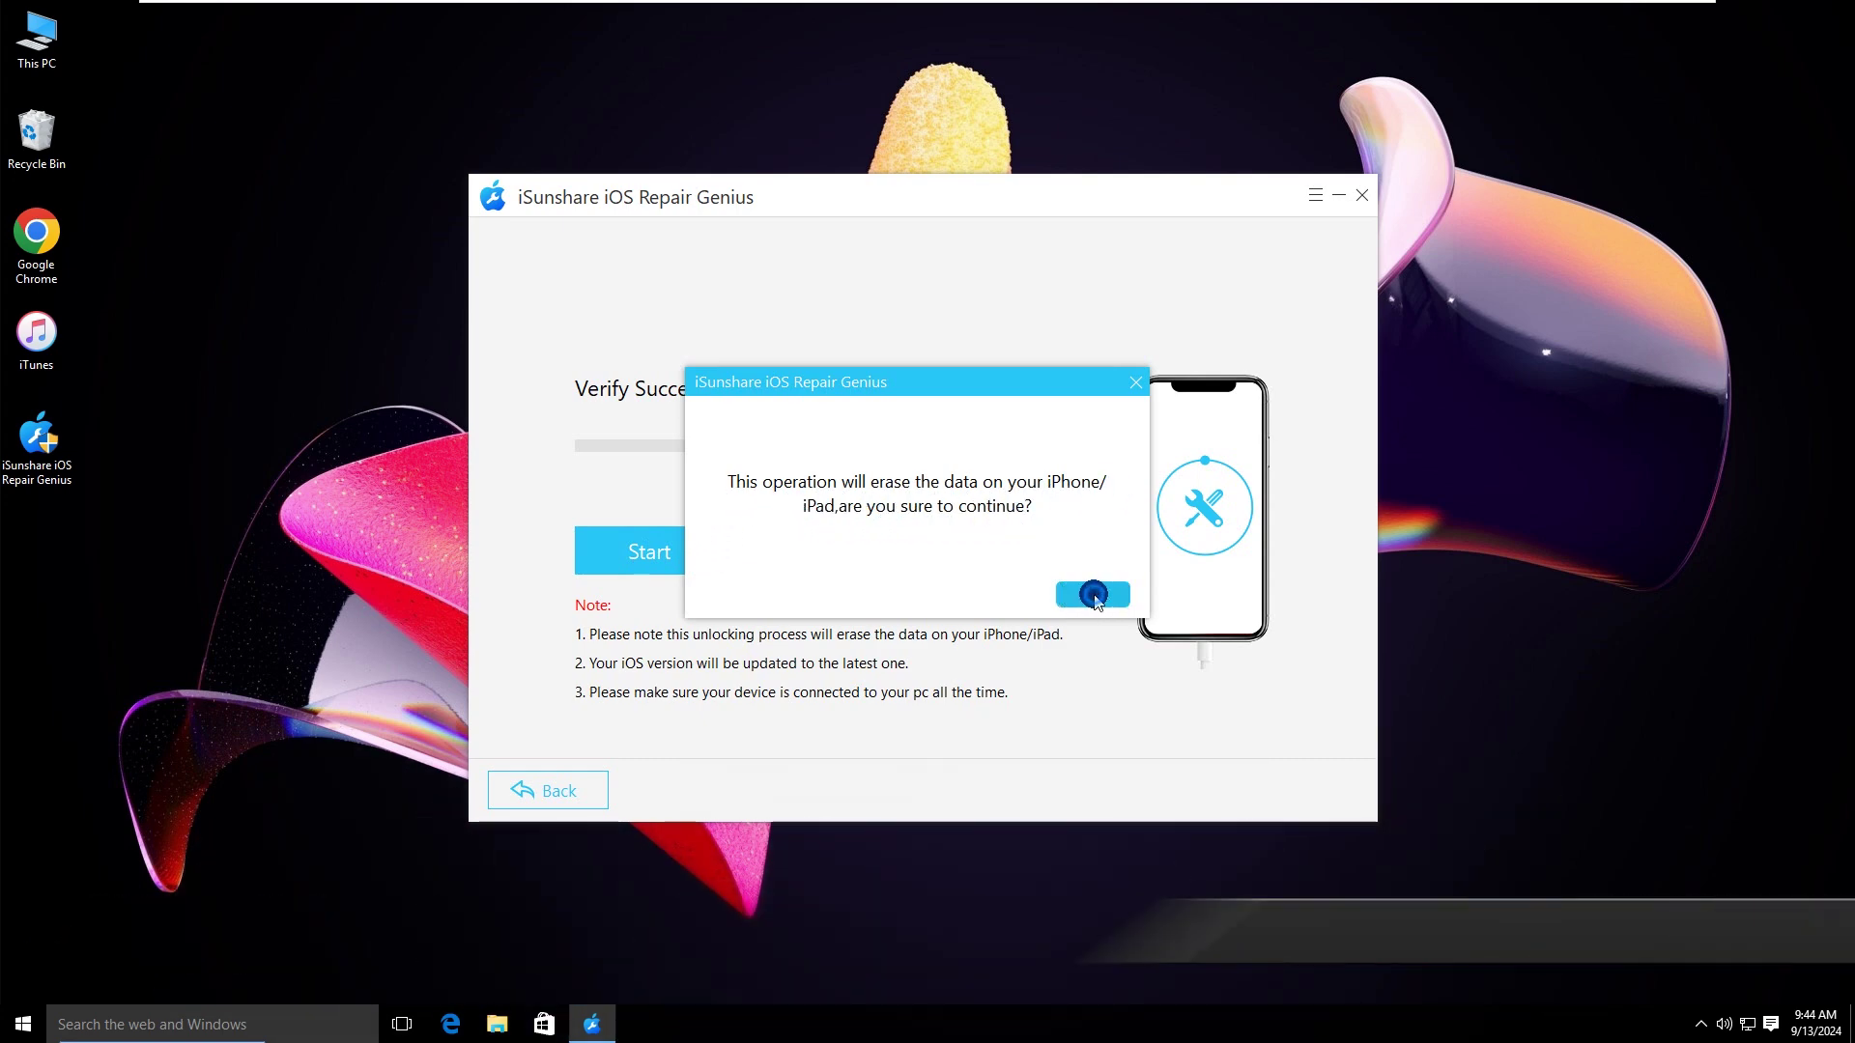
{"action": "left_click", "coordinate": [1095, 596]}
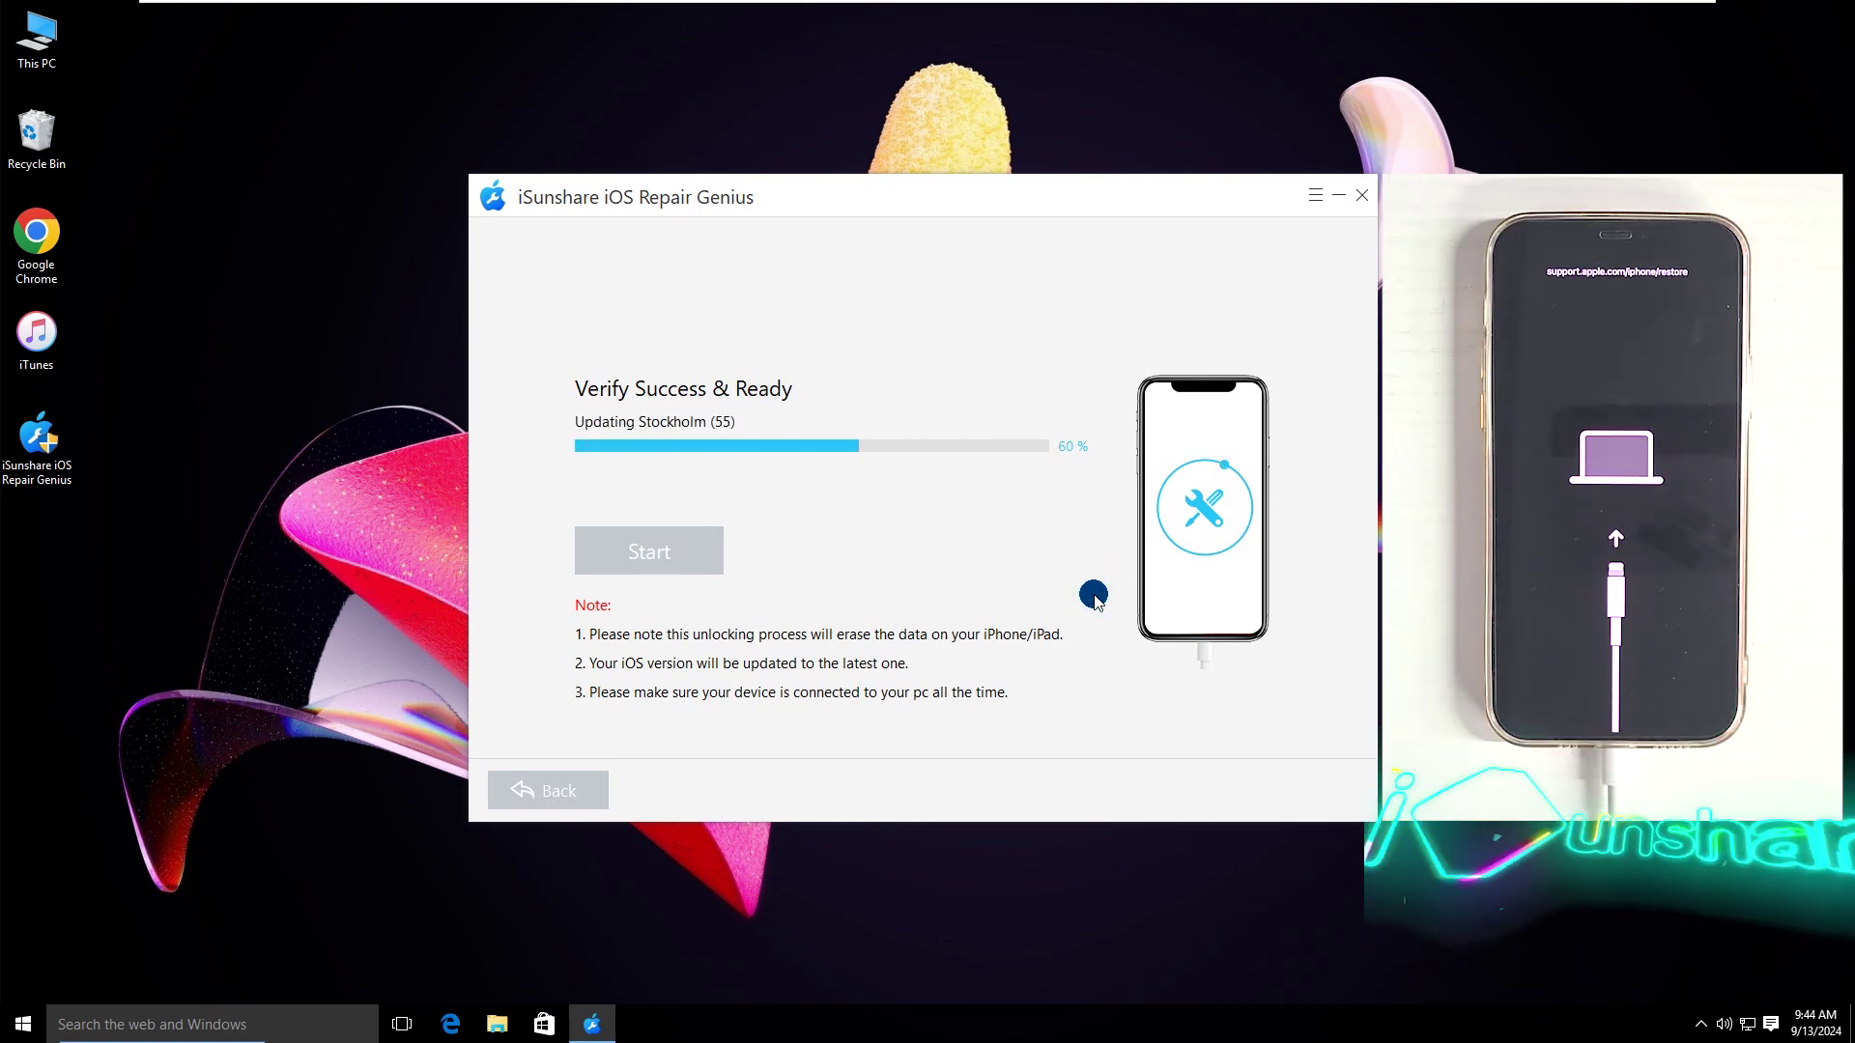